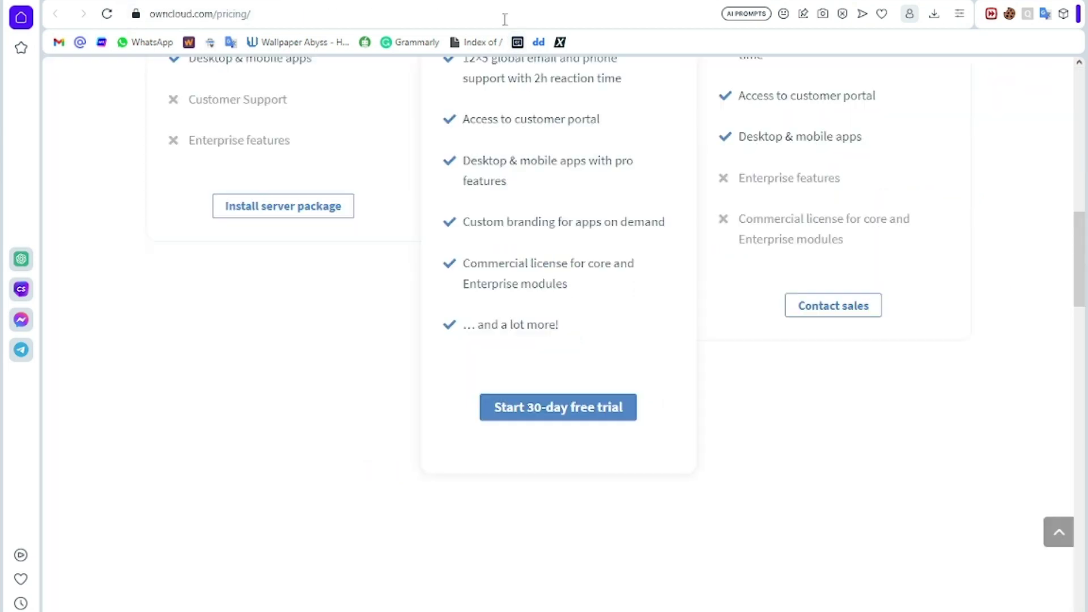
Step: Scroll through ownCloud's pricing plans and the server download page's 10.12.1 ZIP and TAR packages
{"action": "scroll", "coordinate": [451, 206], "scroll_direction": "up", "scroll_amount": 5}
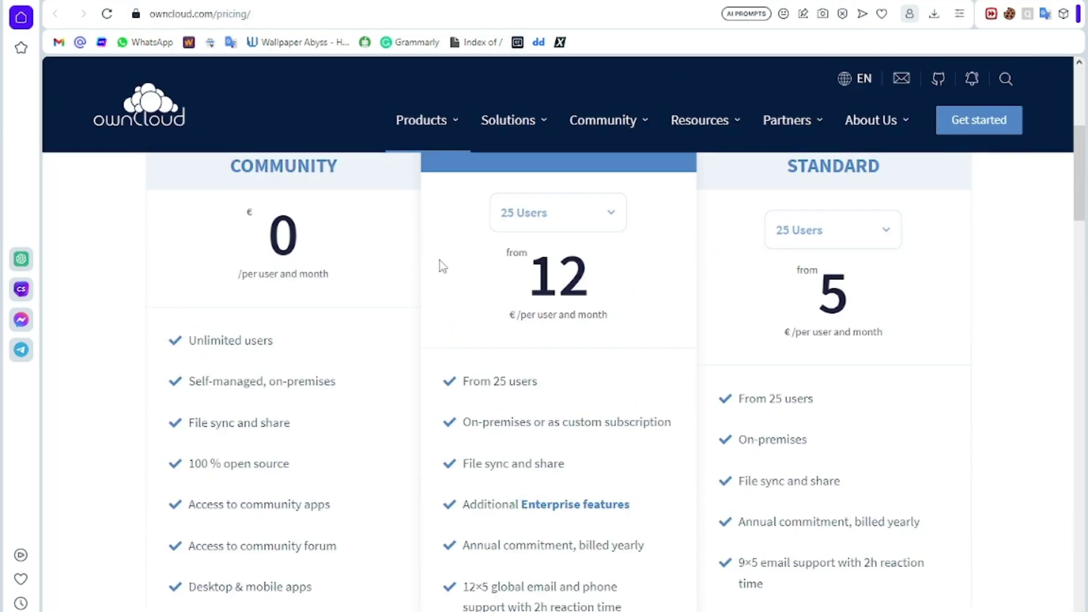
{"action": "scroll", "coordinate": [372, 293], "scroll_direction": "up", "scroll_amount": 3}
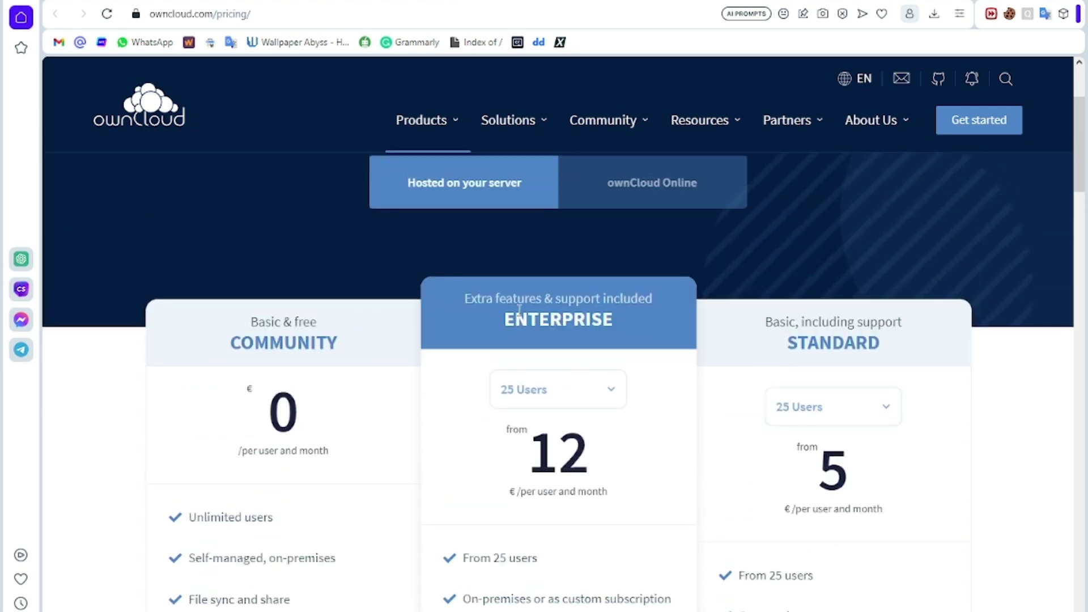
{"action": "scroll", "coordinate": [533, 309], "scroll_direction": "up", "scroll_amount": 3}
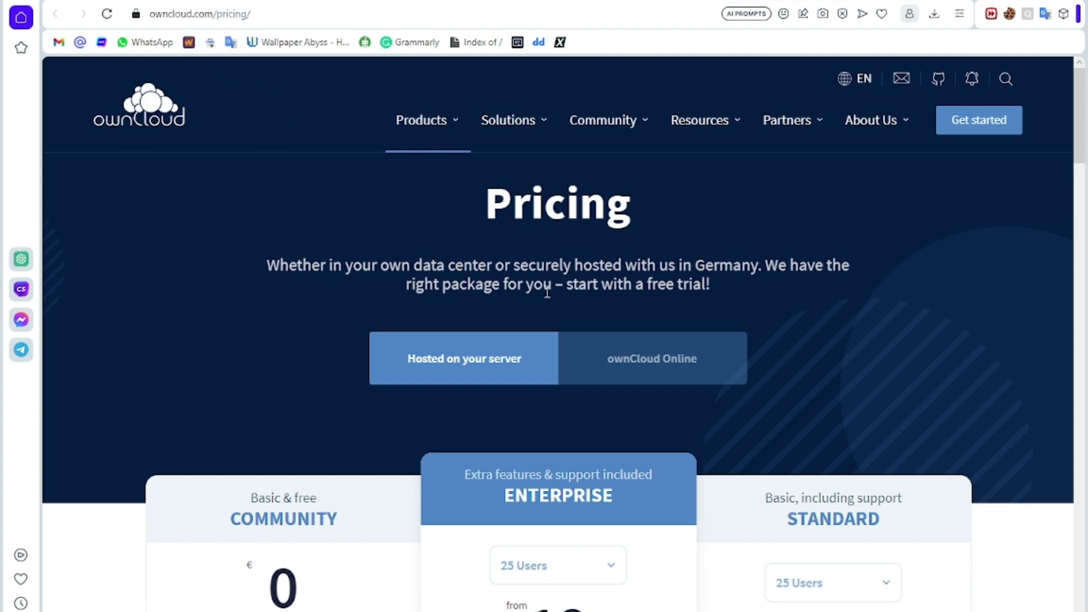
{"action": "scroll", "coordinate": [547, 292], "scroll_direction": "down", "scroll_amount": 6}
{"action": "scroll", "coordinate": [637, 153], "scroll_direction": "down", "scroll_amount": 9}
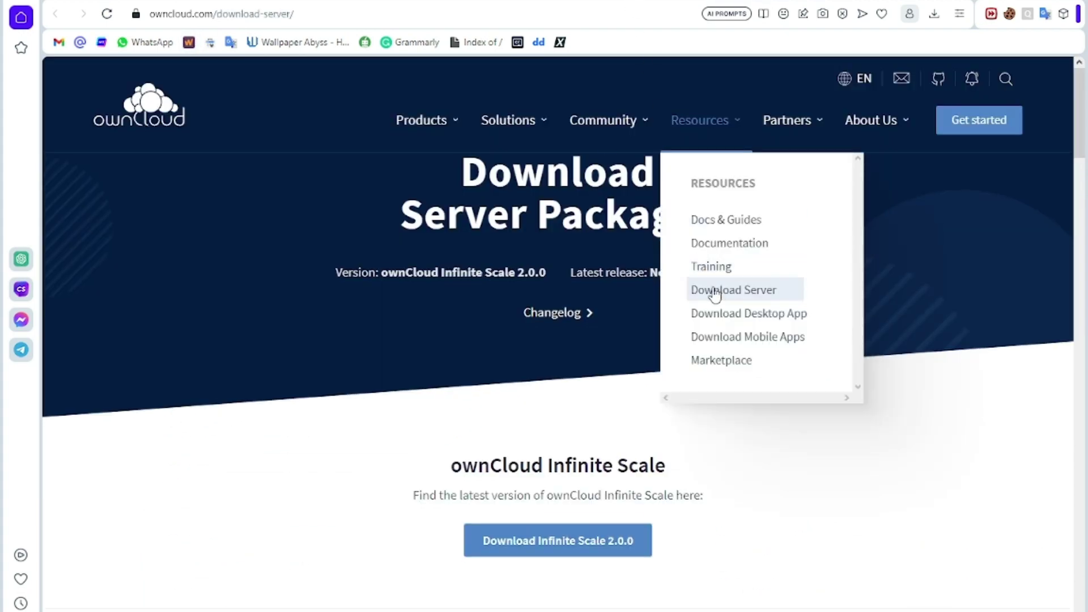
{"action": "scroll", "coordinate": [716, 294], "scroll_direction": "down", "scroll_amount": 15}
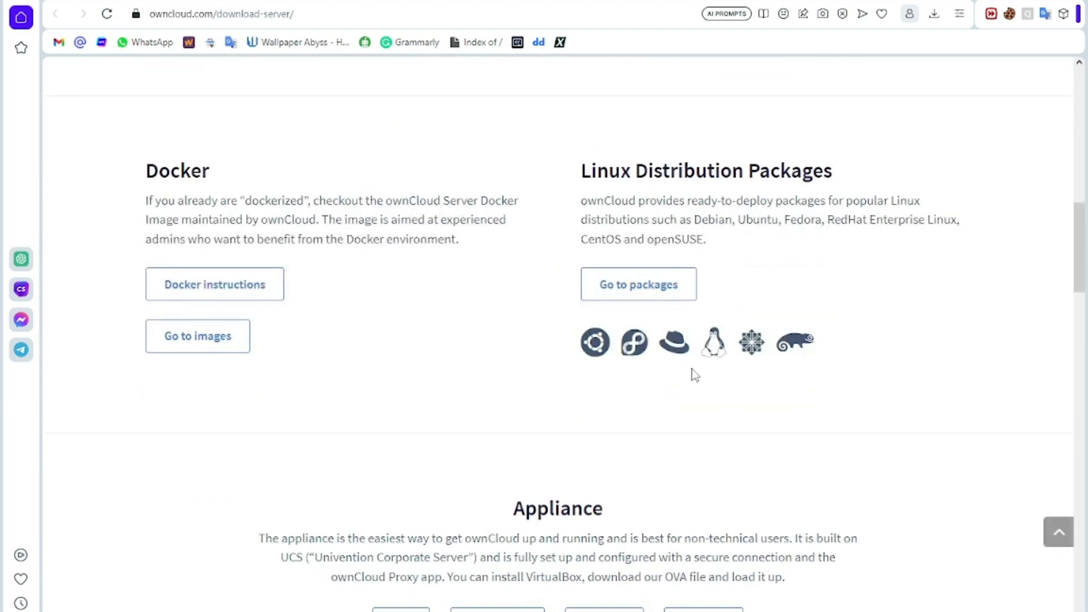
{"action": "scroll", "coordinate": [695, 375], "scroll_direction": "down", "scroll_amount": 5}
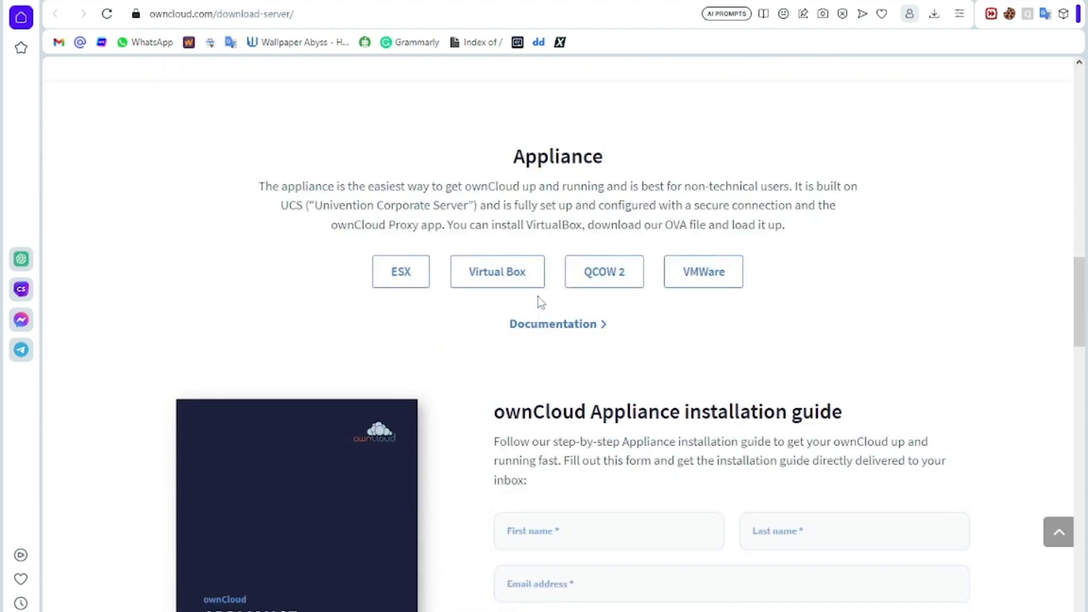
{"action": "scroll", "coordinate": [705, 280], "scroll_direction": "up", "scroll_amount": 10}
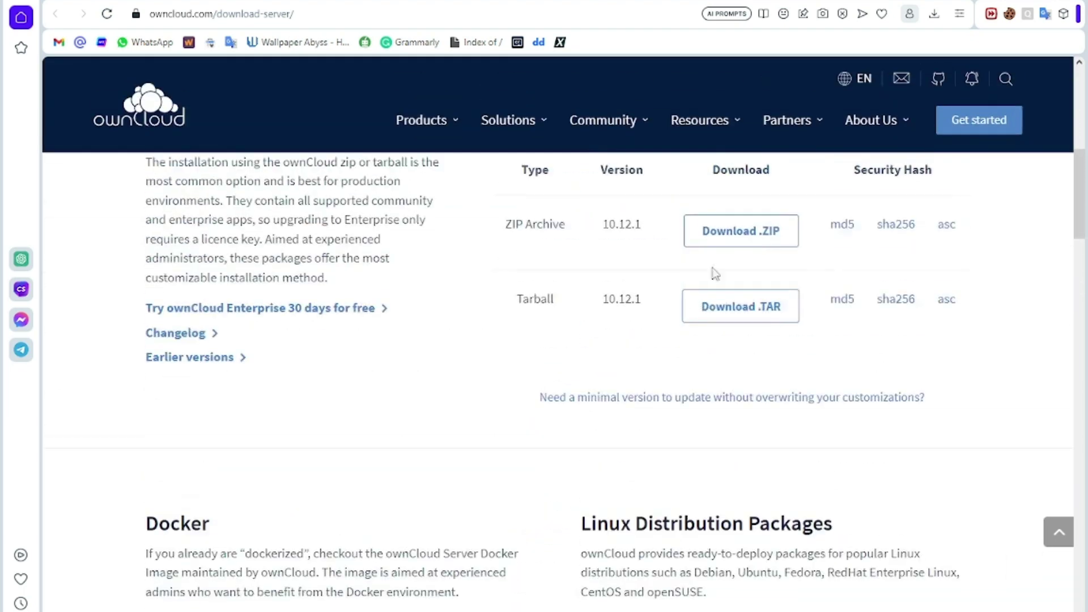
{"action": "scroll", "coordinate": [726, 244], "scroll_direction": "up", "scroll_amount": 5}
{"action": "scroll", "coordinate": [729, 235], "scroll_direction": "down", "scroll_amount": 3}
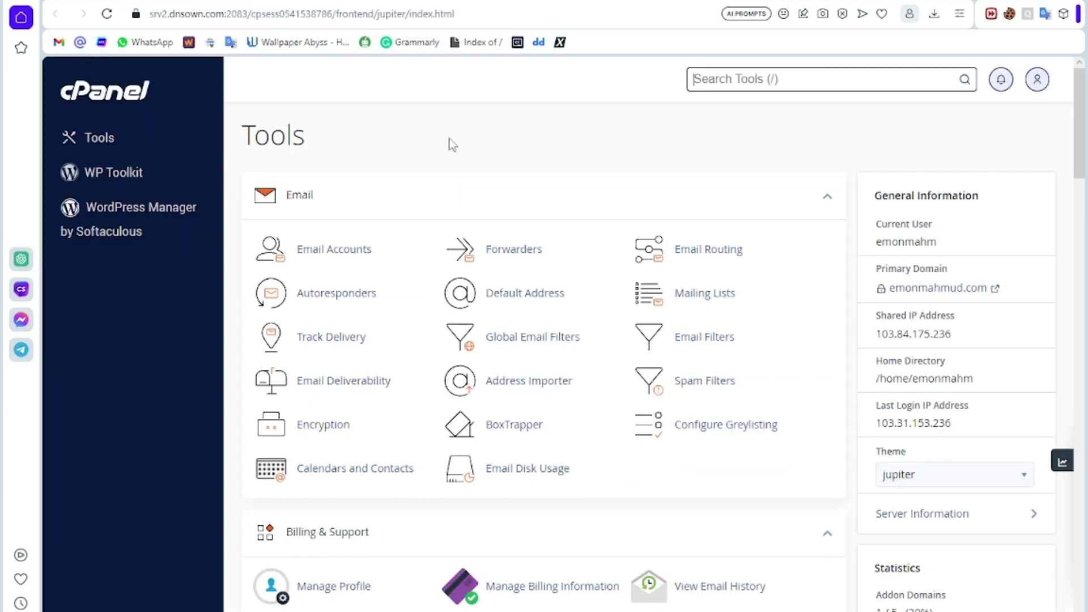
Step: Browse cPanel's Tools page down to the Software section and open Softaculous Apps Installer
{"action": "scroll", "coordinate": [573, 244], "scroll_direction": "down", "scroll_amount": 8}
{"action": "scroll", "coordinate": [575, 250], "scroll_direction": "up", "scroll_amount": 4}
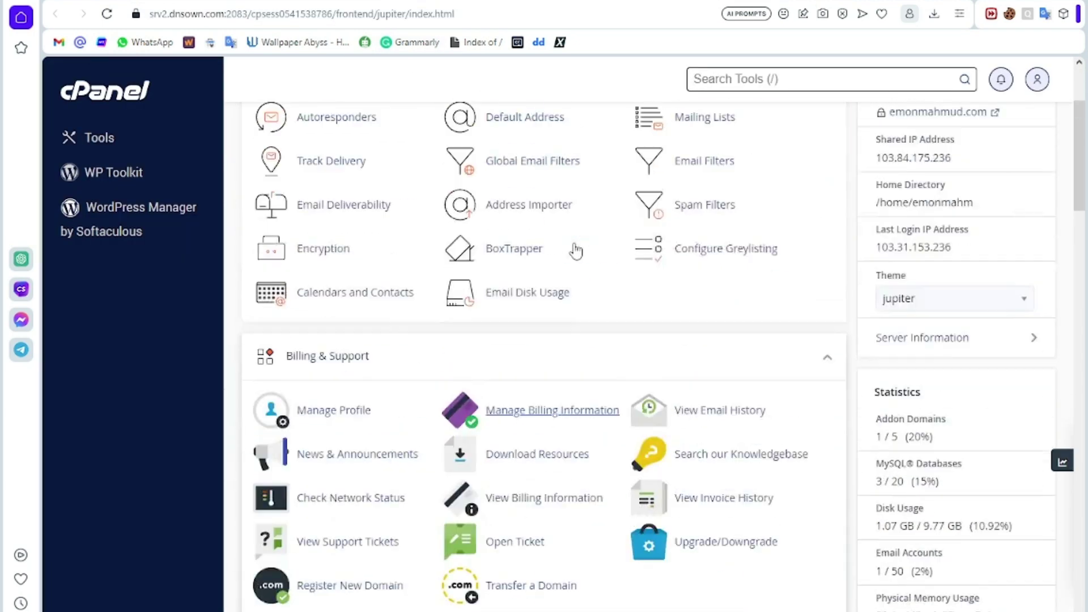
{"action": "scroll", "coordinate": [575, 250], "scroll_direction": "up", "scroll_amount": 3}
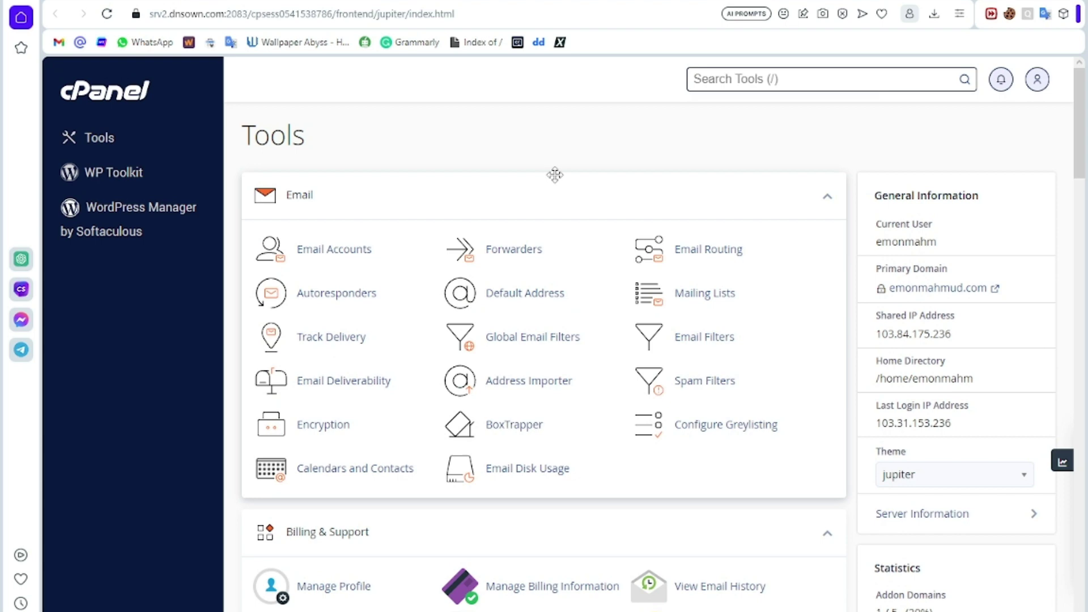
{"action": "key", "text": "slash"}
{"action": "scroll", "coordinate": [554, 172], "scroll_direction": "down", "scroll_amount": 6}
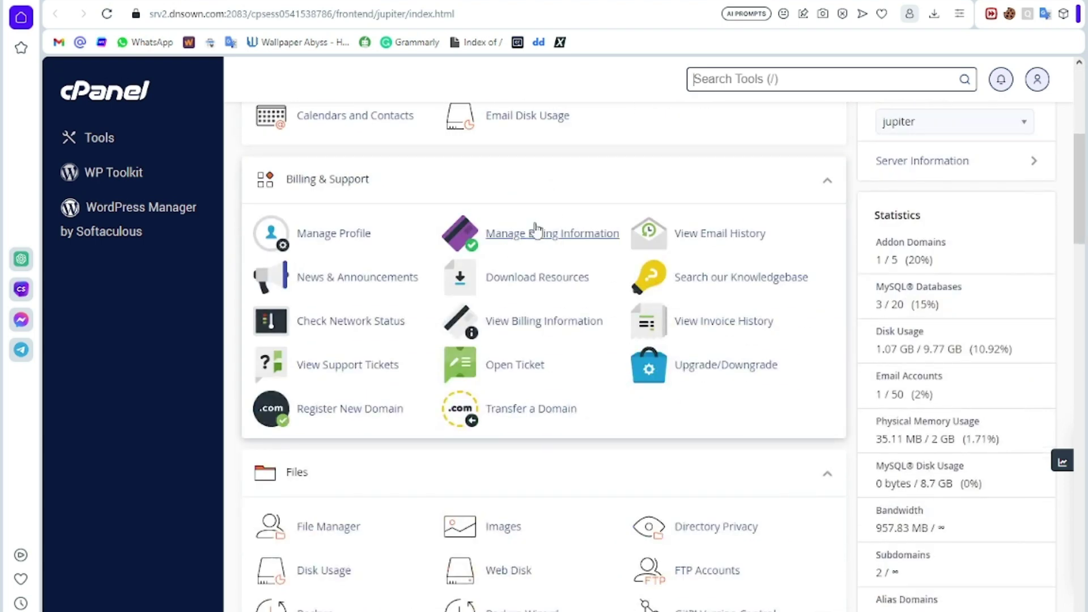
{"action": "middle_click", "coordinate": [473, 288]}
{"action": "middle_click", "coordinate": [468, 340]}
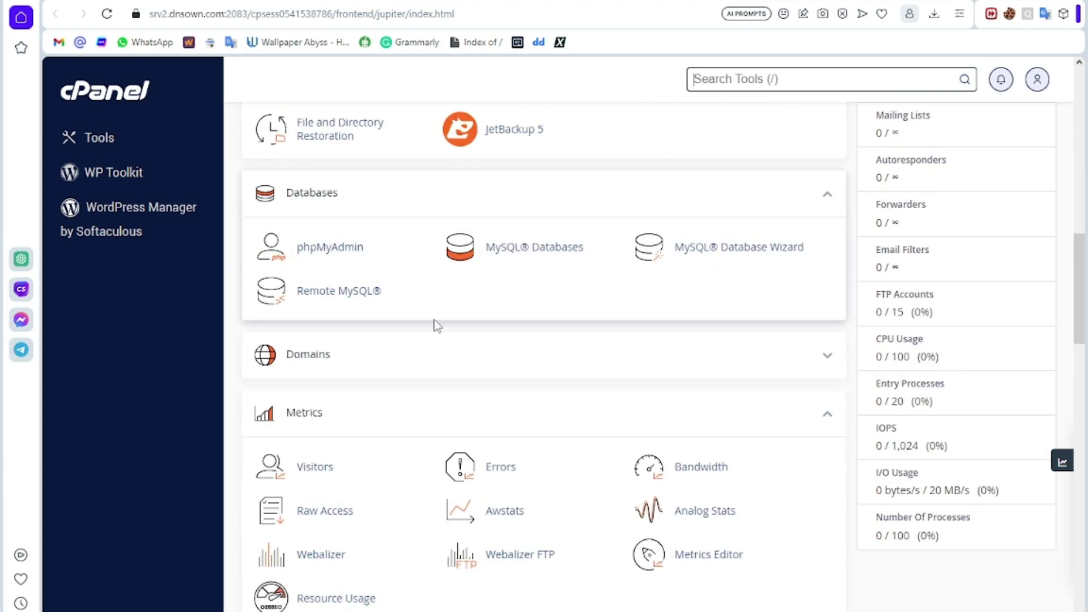
{"action": "scroll", "coordinate": [435, 326], "scroll_direction": "down", "scroll_amount": 12}
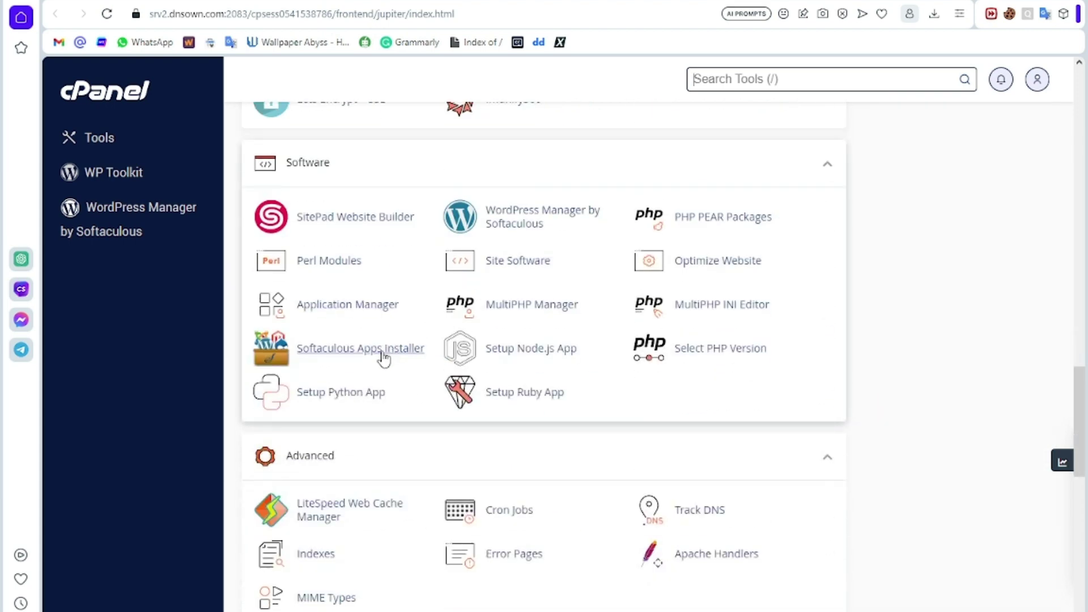
{"action": "middle_click", "coordinate": [554, 309]}
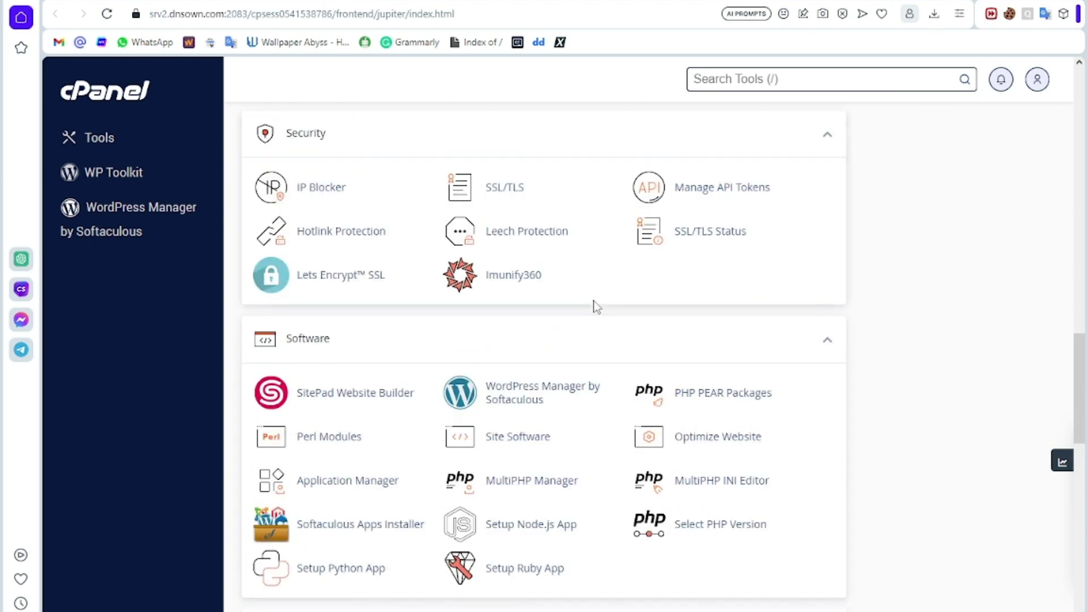
{"action": "middle_click", "coordinate": [512, 304]}
{"action": "scroll", "coordinate": [446, 321], "scroll_direction": "down", "scroll_amount": 3}
{"action": "scroll", "coordinate": [479, 317], "scroll_direction": "up", "scroll_amount": 9}
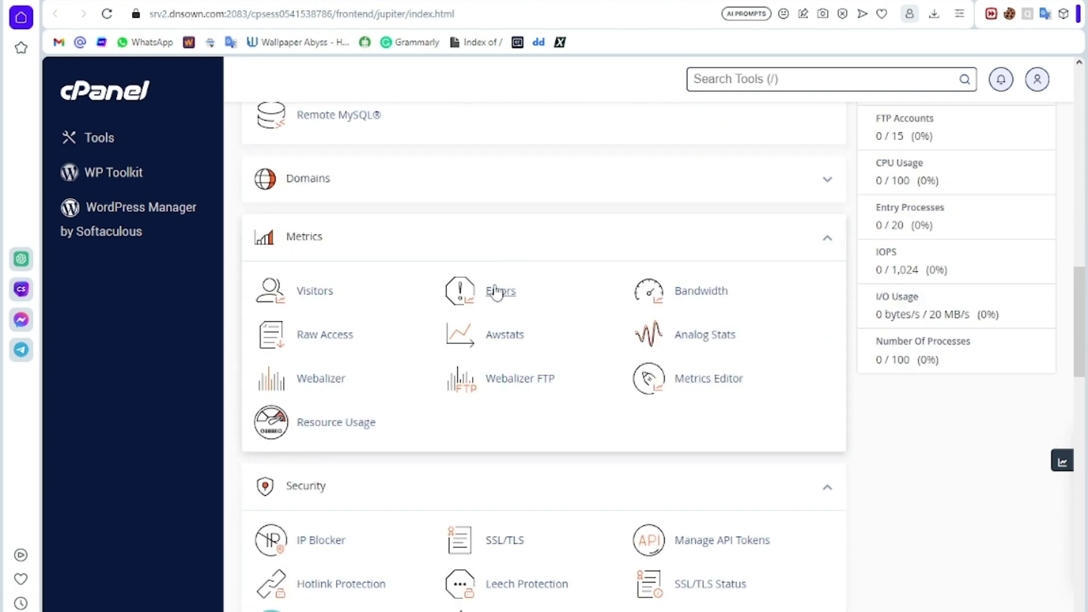
{"action": "middle_click", "coordinate": [479, 332]}
{"action": "scroll", "coordinate": [479, 334], "scroll_direction": "down", "scroll_amount": 6}
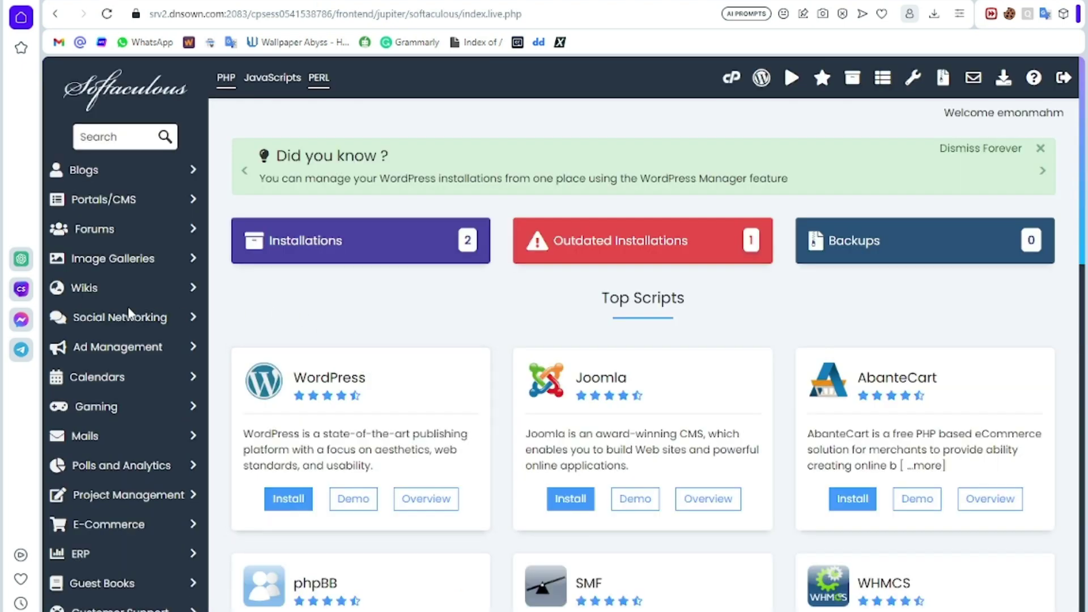
Step: Open ownCloud from the File Management category in Softaculous's sidebar
{"action": "scroll", "coordinate": [117, 306], "scroll_direction": "down", "scroll_amount": 7}
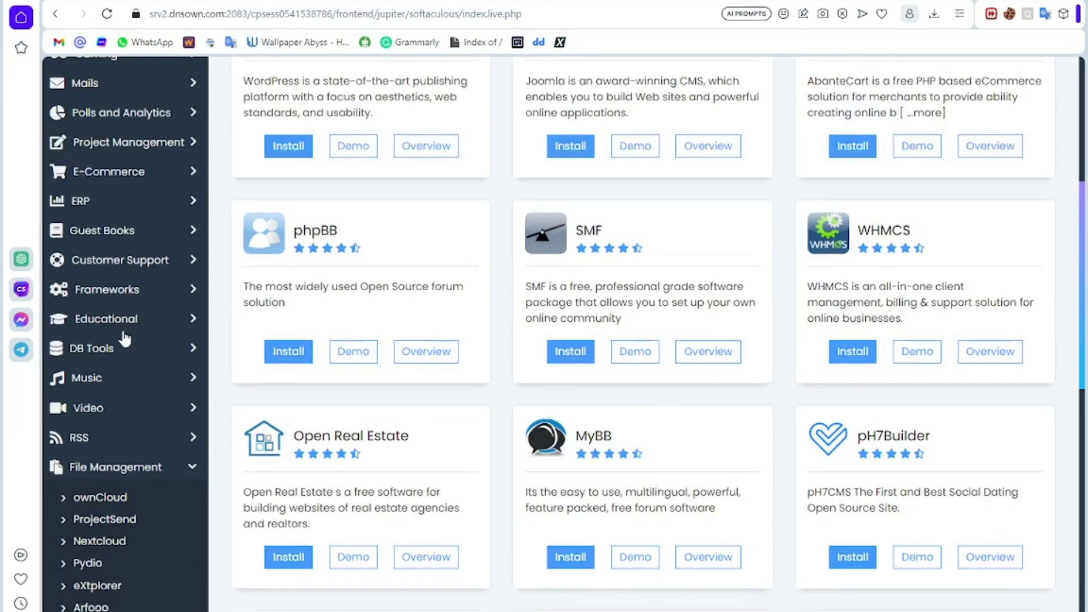
{"action": "scroll", "coordinate": [122, 340], "scroll_direction": "down", "scroll_amount": 3}
{"action": "left_click", "coordinate": [115, 292]}
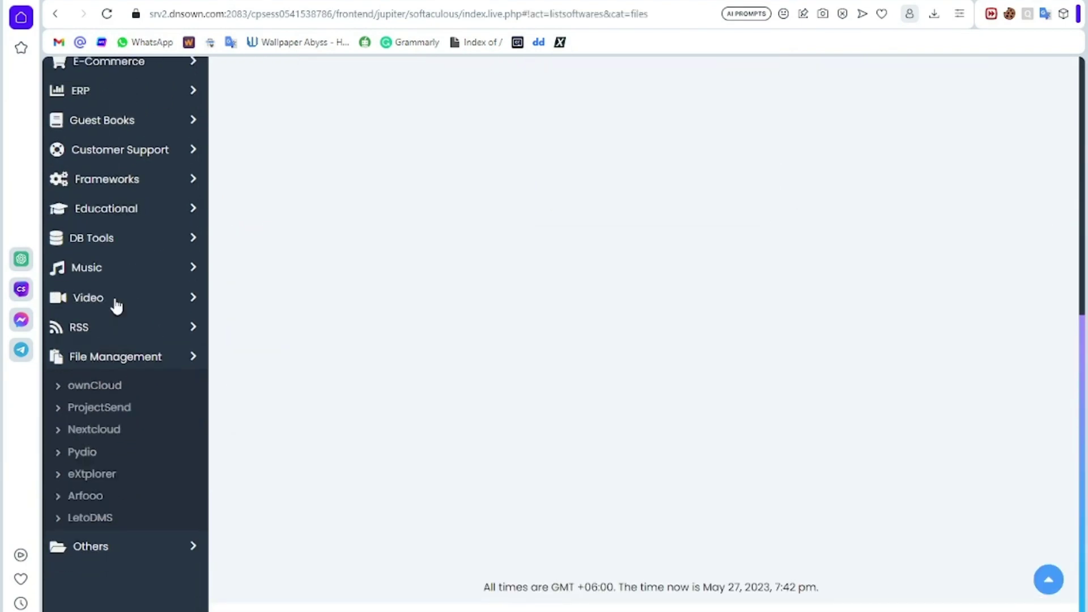
{"action": "left_click", "coordinate": [140, 293]}
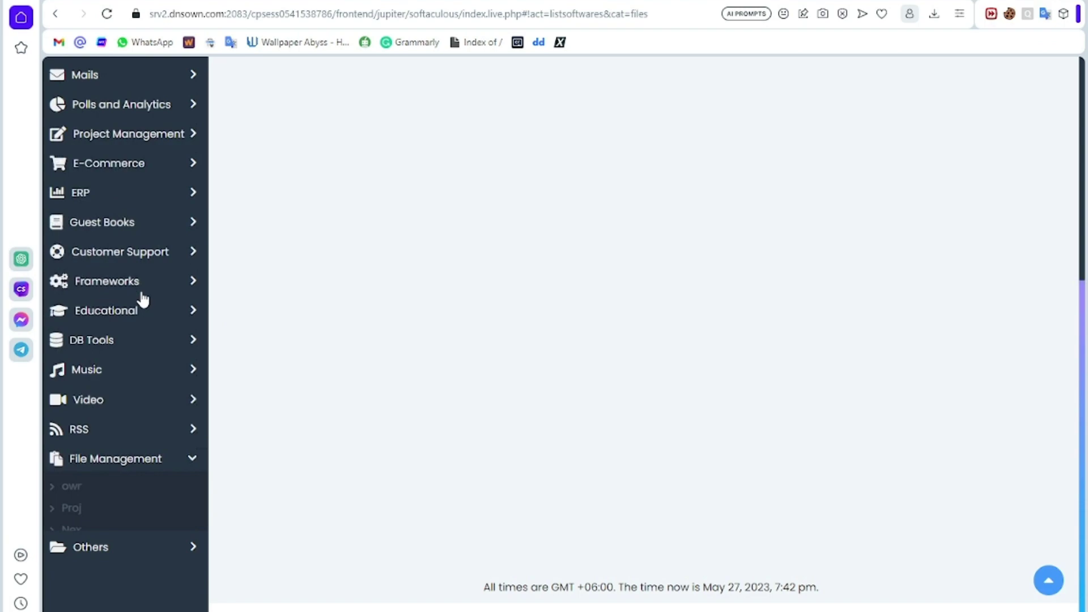
{"action": "left_click", "coordinate": [129, 322]}
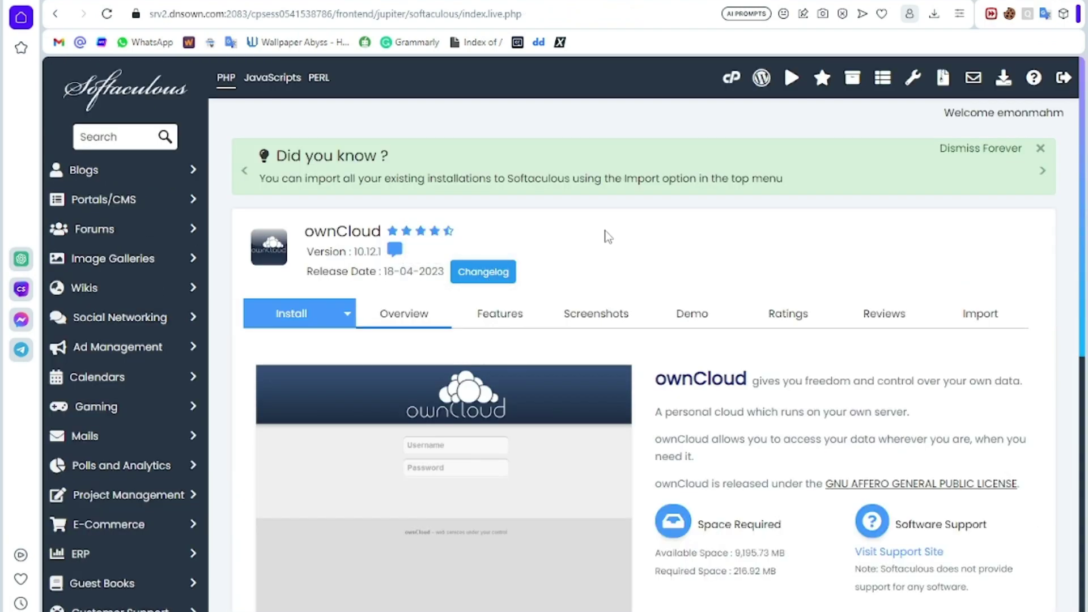
{"action": "scroll", "coordinate": [621, 231], "scroll_direction": "down", "scroll_amount": 6}
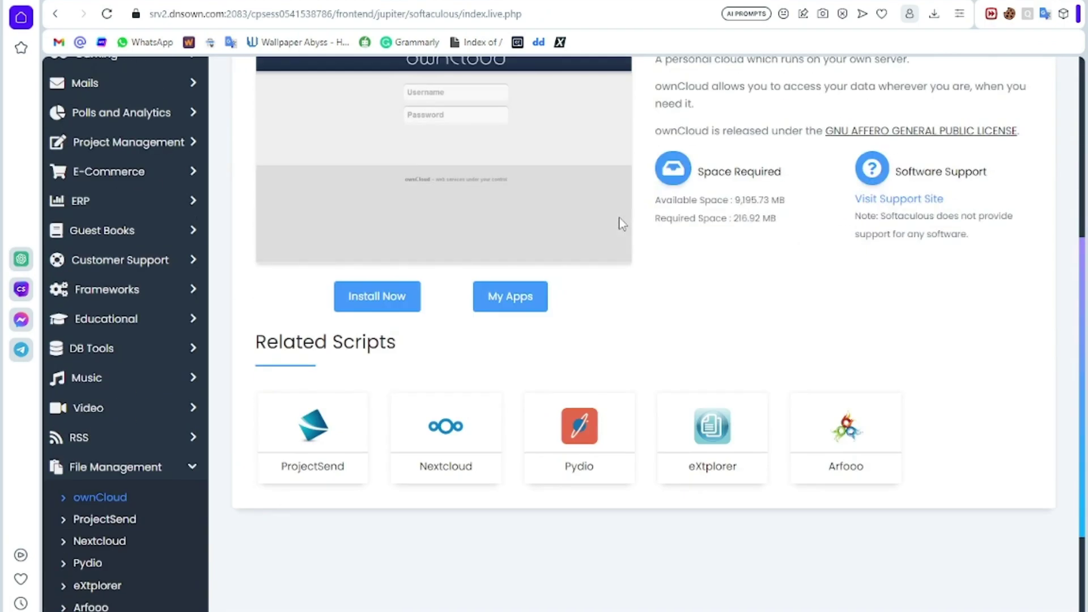
{"action": "scroll", "coordinate": [623, 253], "scroll_direction": "up", "scroll_amount": 3}
{"action": "scroll", "coordinate": [621, 249], "scroll_direction": "up", "scroll_amount": 3}
{"action": "scroll", "coordinate": [621, 250], "scroll_direction": "down", "scroll_amount": 6}
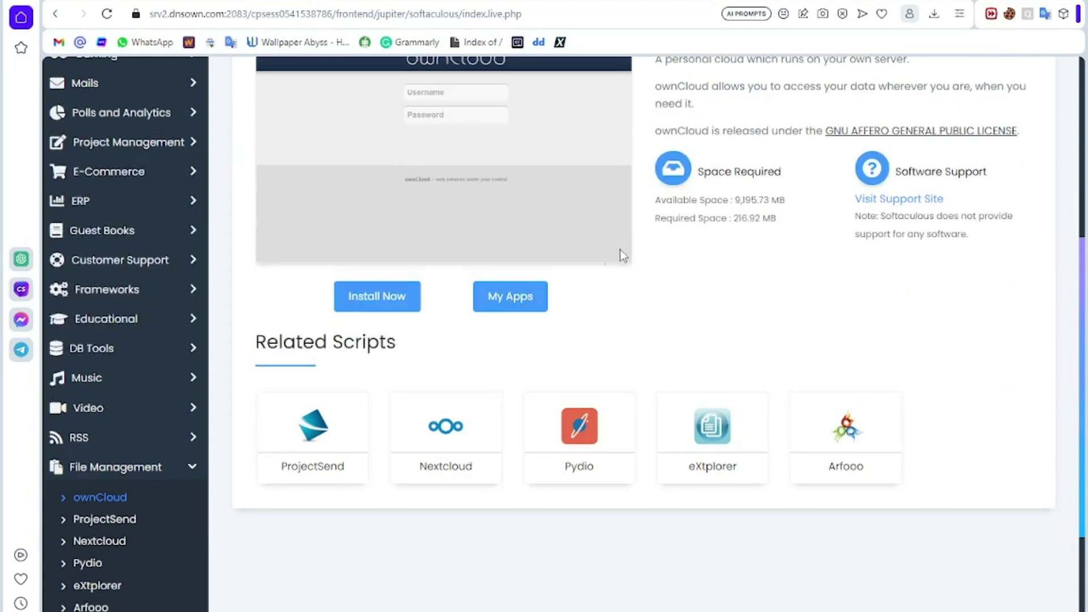
Step: Start an ownCloud install on the subdomain and clear the 'owncloud' directory field
{"action": "left_click", "coordinate": [394, 309]}
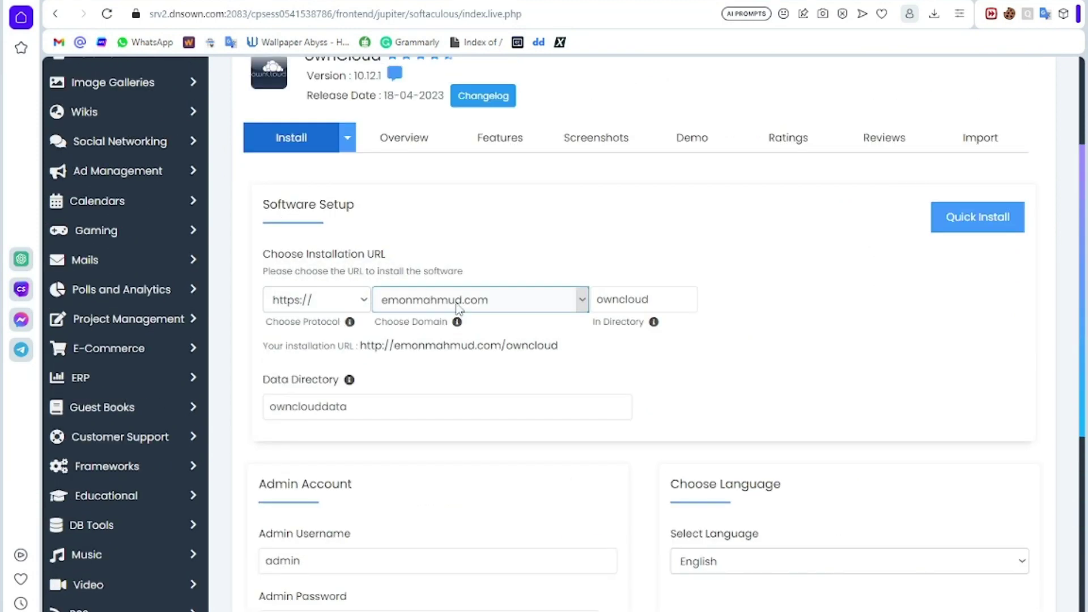
{"action": "left_click", "coordinate": [461, 299]}
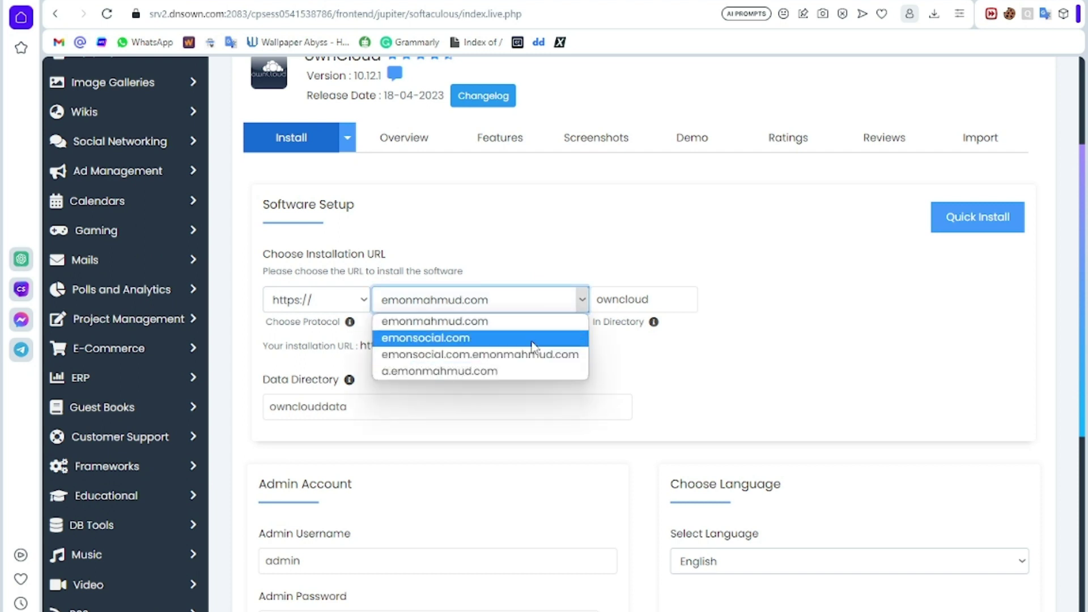
{"action": "left_click", "coordinate": [457, 372]}
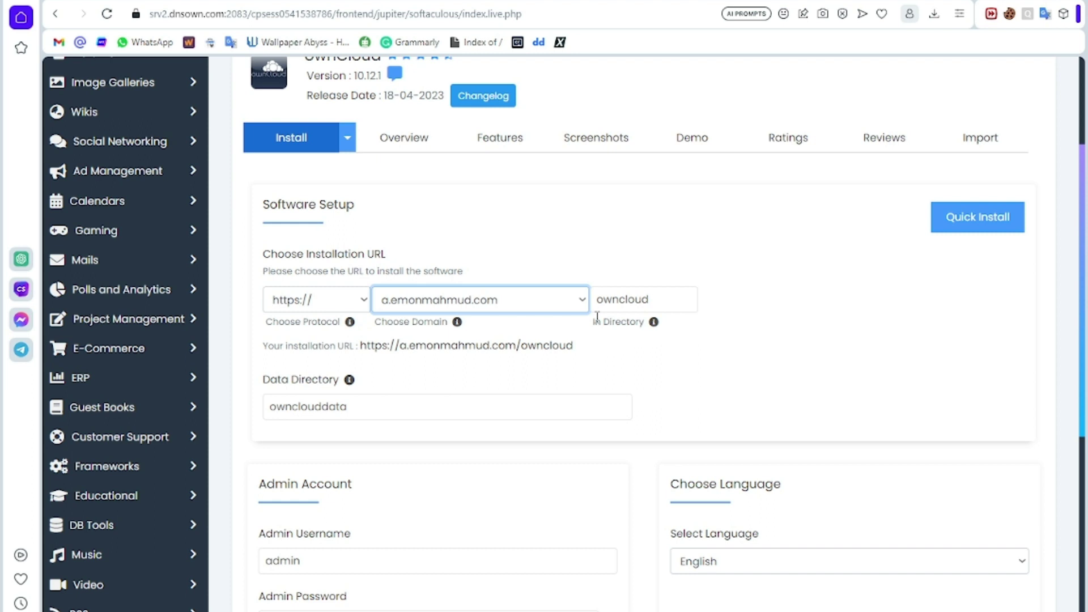
{"action": "left_click", "coordinate": [683, 299]}
{"action": "double_click", "coordinate": [668, 301]}
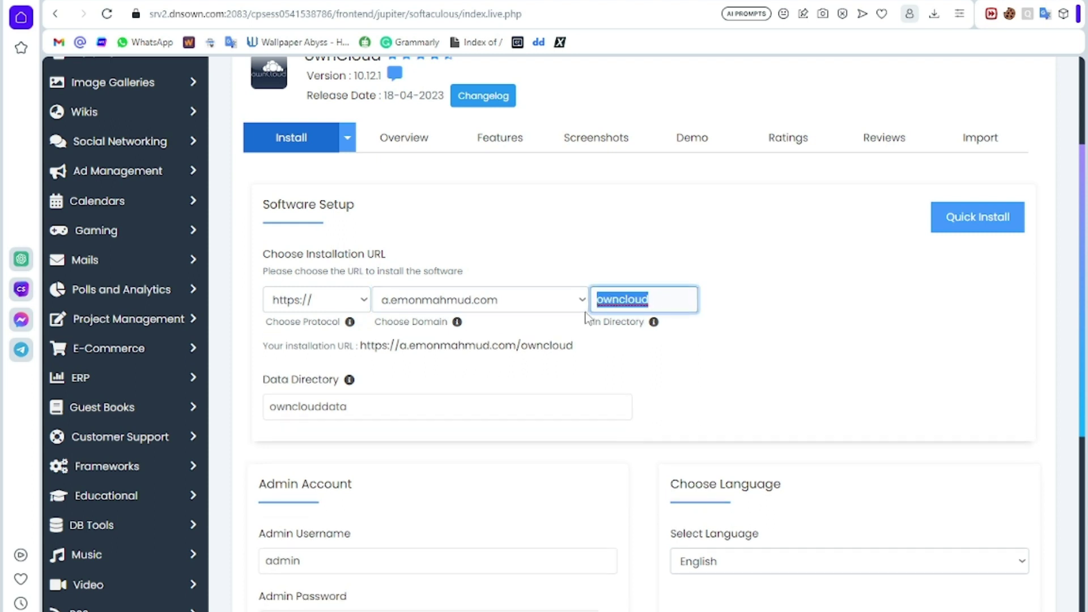
{"action": "key", "text": "BackSpace"}
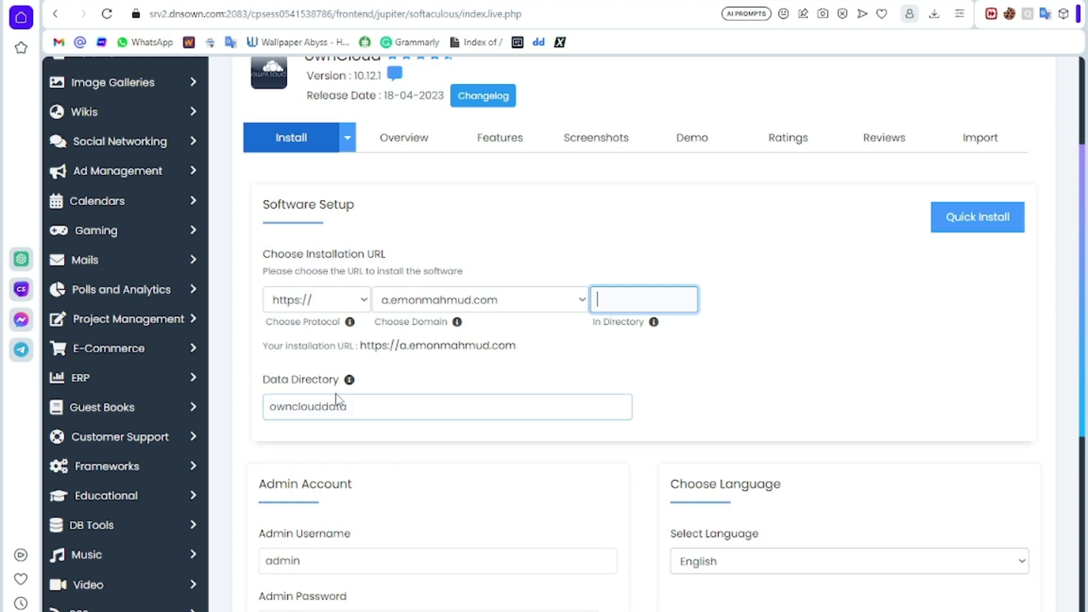
Step: Confirm admin username 'admin' and submit the install, which fails on missing intl extension
{"action": "scroll", "coordinate": [371, 411], "scroll_direction": "down", "scroll_amount": 3}
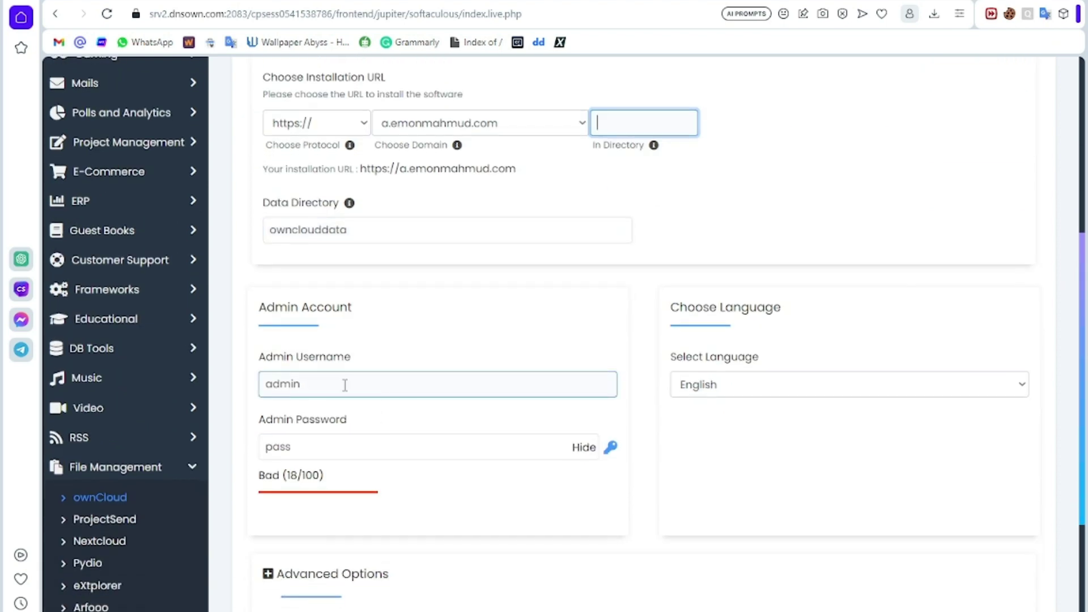
{"action": "left_click_drag", "start_coordinate": [345, 385], "coordinate": [277, 385]}
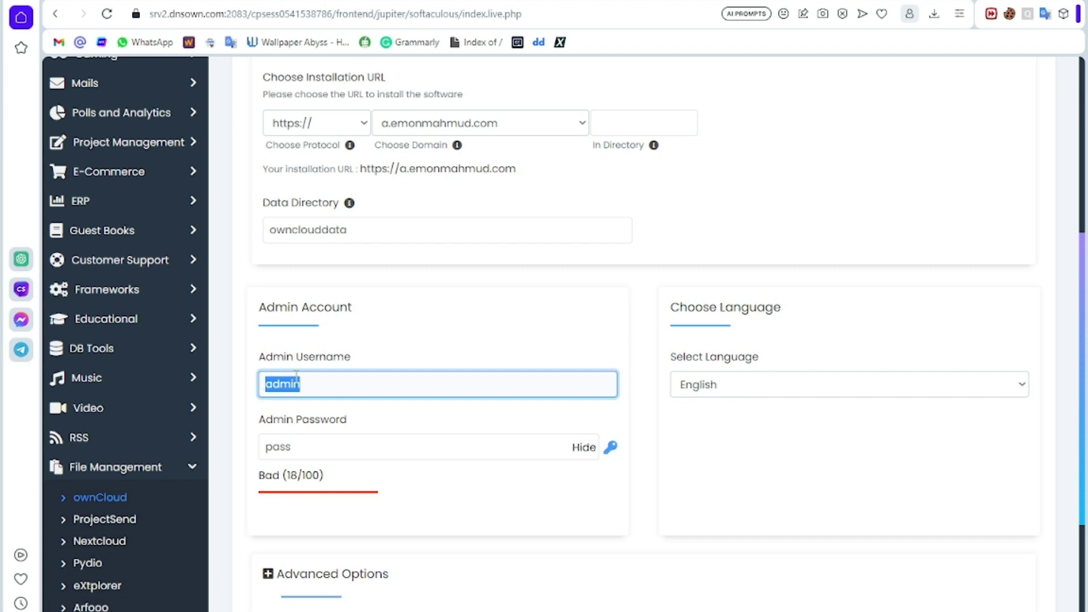
{"action": "left_click", "coordinate": [319, 380]}
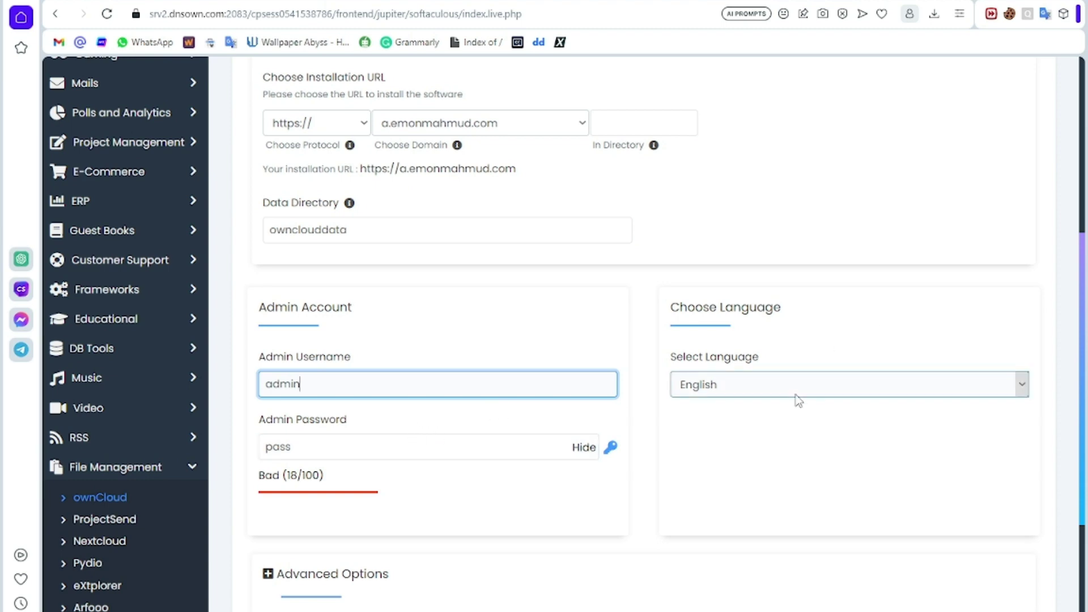
{"action": "scroll", "coordinate": [652, 392], "scroll_direction": "down", "scroll_amount": 3}
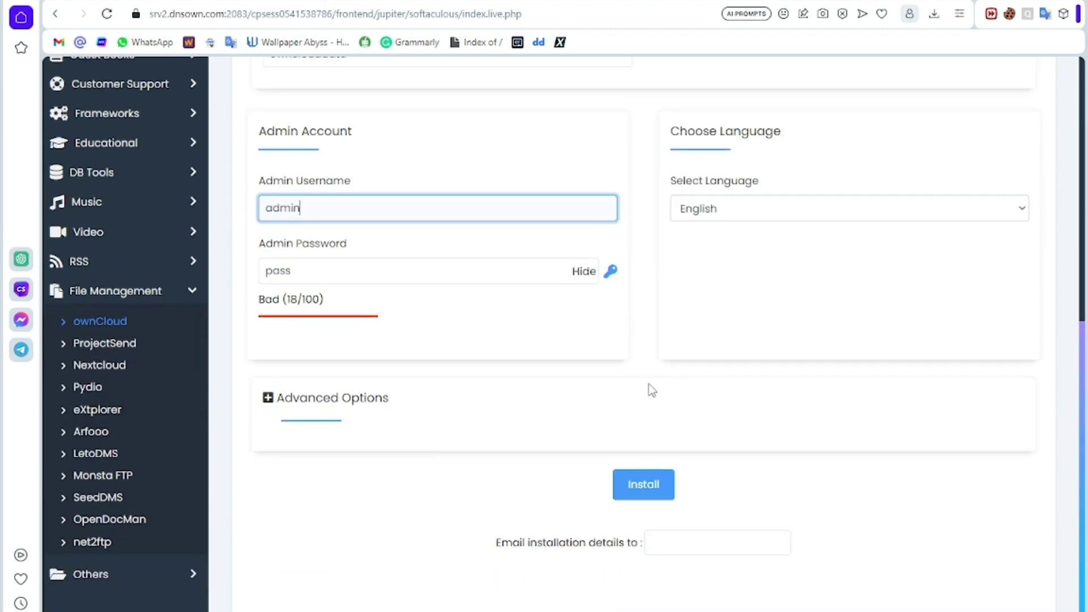
{"action": "left_click", "coordinate": [646, 488]}
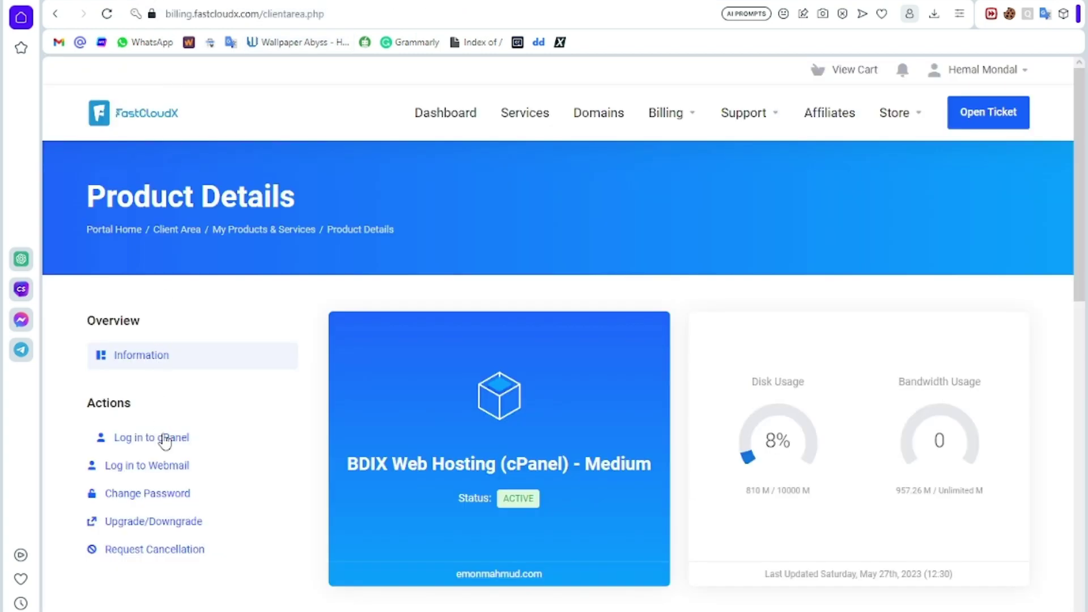
Step: Log in to cPanel and open Select PHP Version by searching 'php'
{"action": "left_click", "coordinate": [165, 439]}
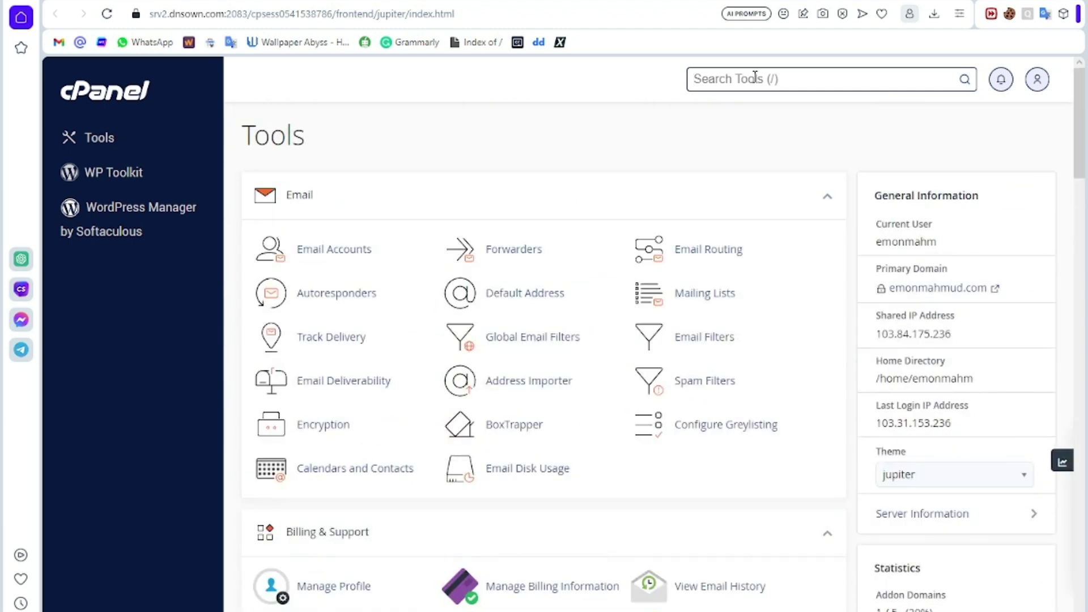
{"action": "type", "text": "php"}
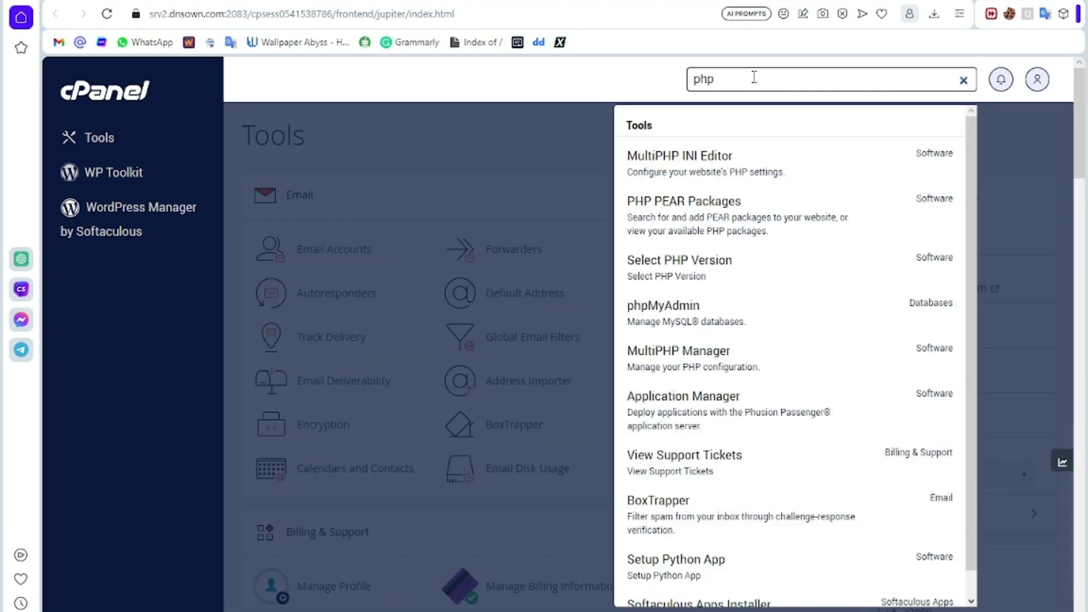
{"action": "left_click", "coordinate": [720, 274]}
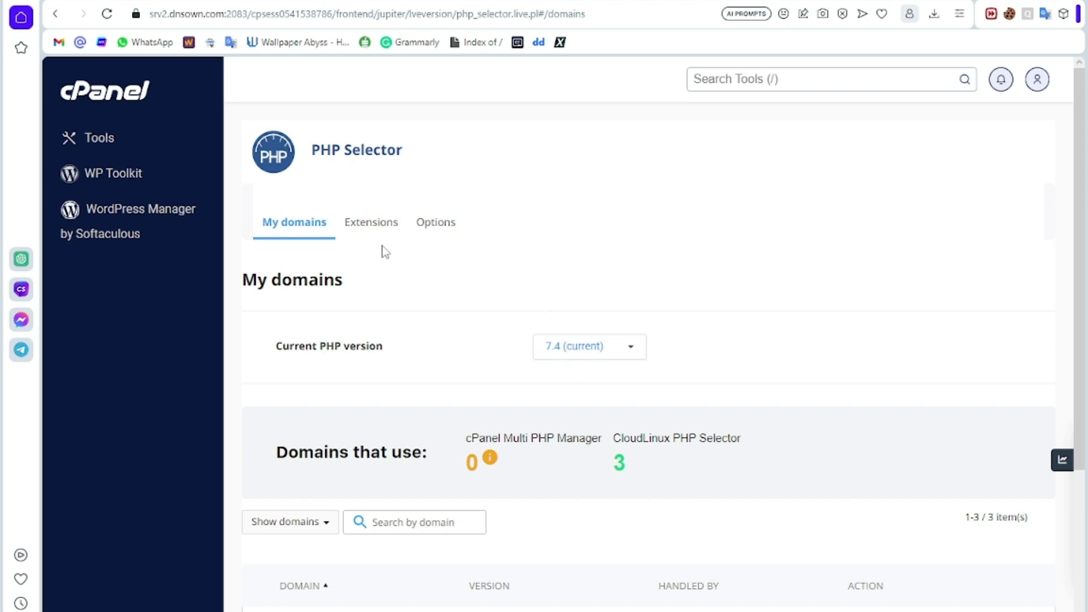
Step: Enable the intl extension in PHP 7.4's Extensions list, then reload the page
{"action": "left_click", "coordinate": [372, 226]}
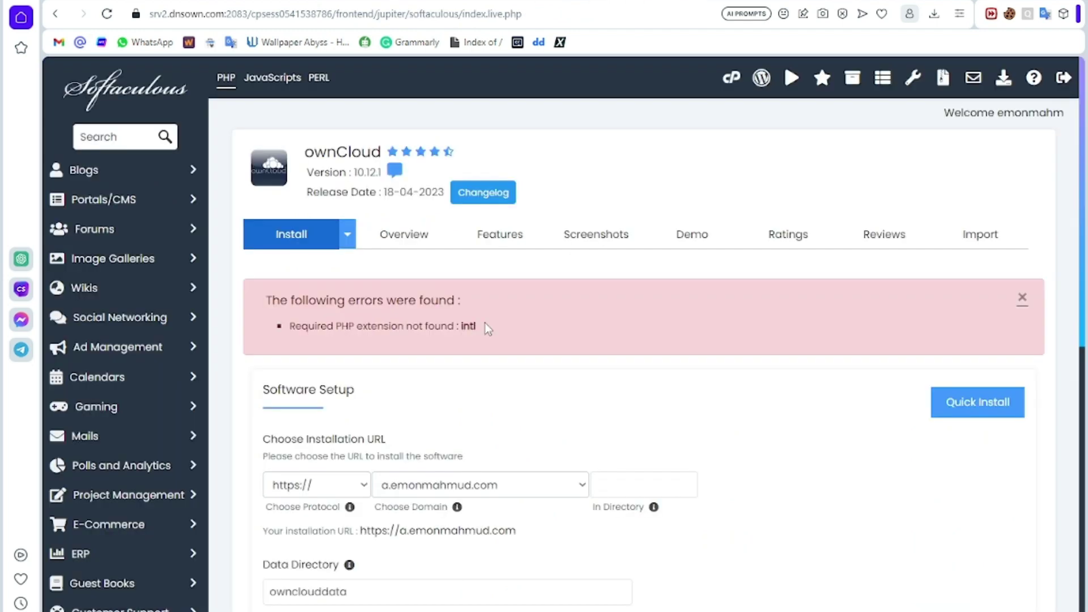
{"action": "left_click_drag", "start_coordinate": [495, 335], "coordinate": [460, 327]}
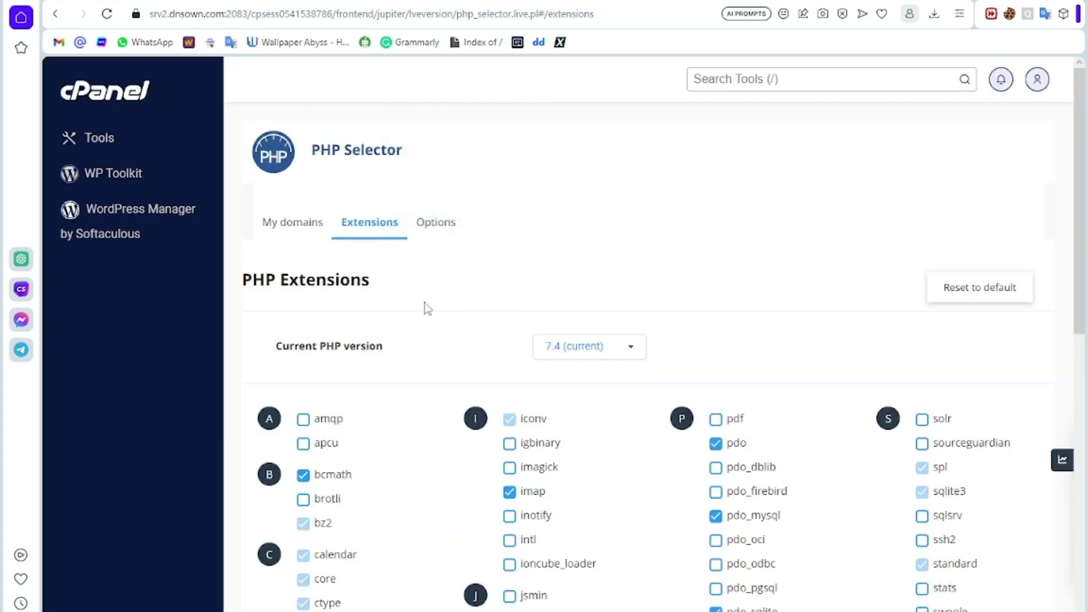
{"action": "scroll", "coordinate": [522, 433], "scroll_direction": "down", "scroll_amount": 3}
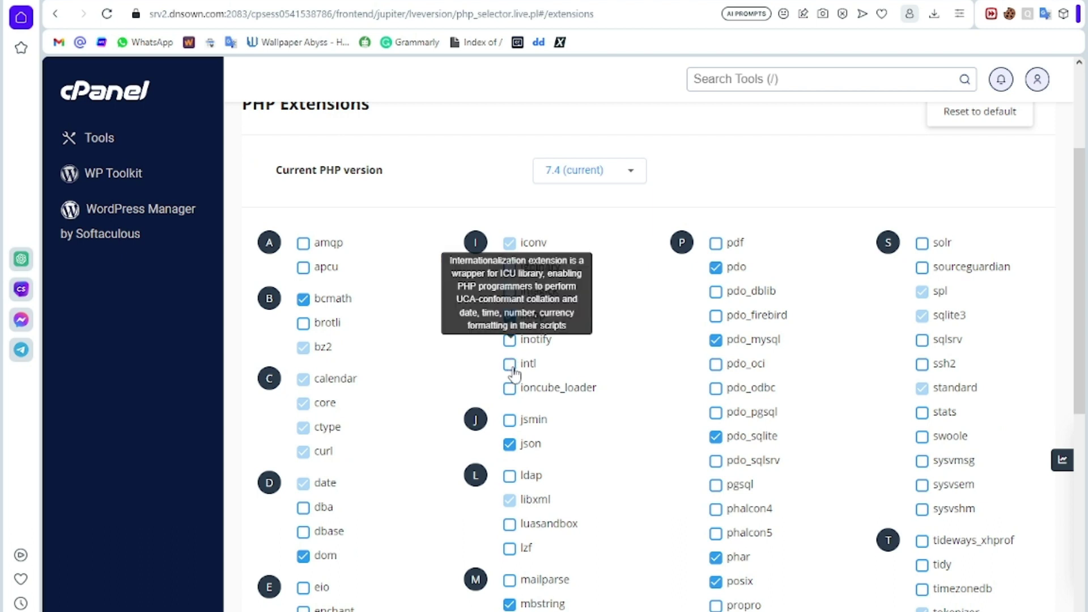
{"action": "left_click", "coordinate": [510, 364]}
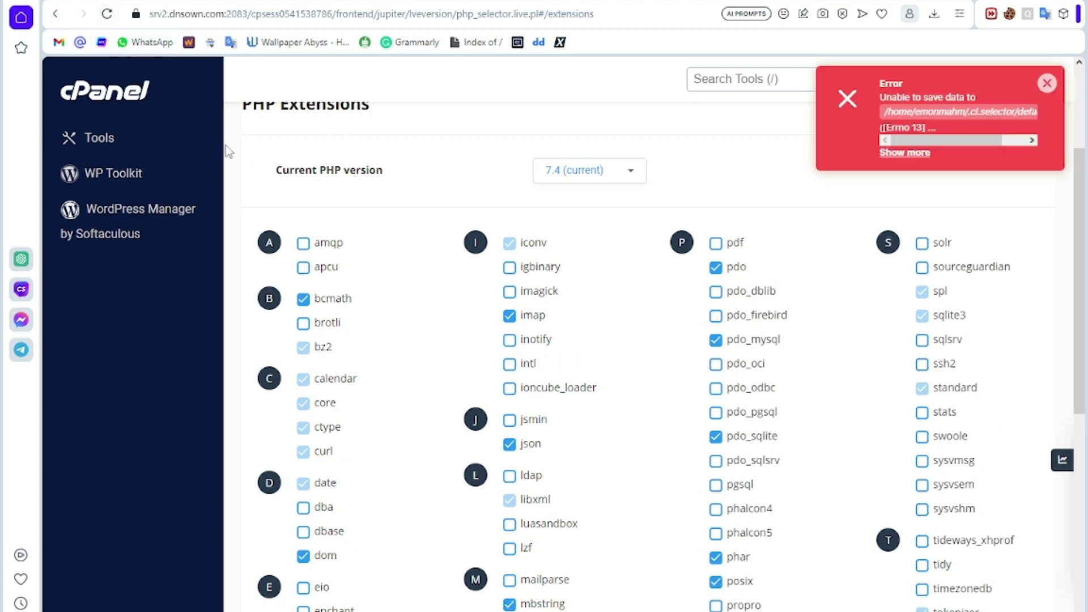
{"action": "left_click", "coordinate": [107, 14]}
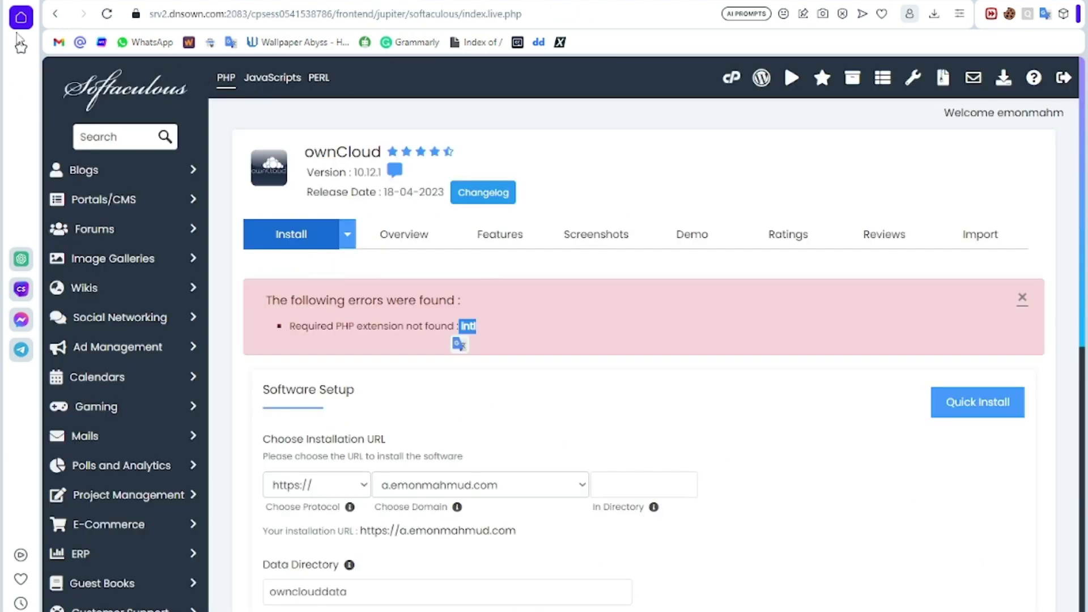
Step: Reopen the ownCloud install form, choose a.emonmahmud.com and clear the 'owncloud' directory
{"action": "left_click", "coordinate": [106, 14]}
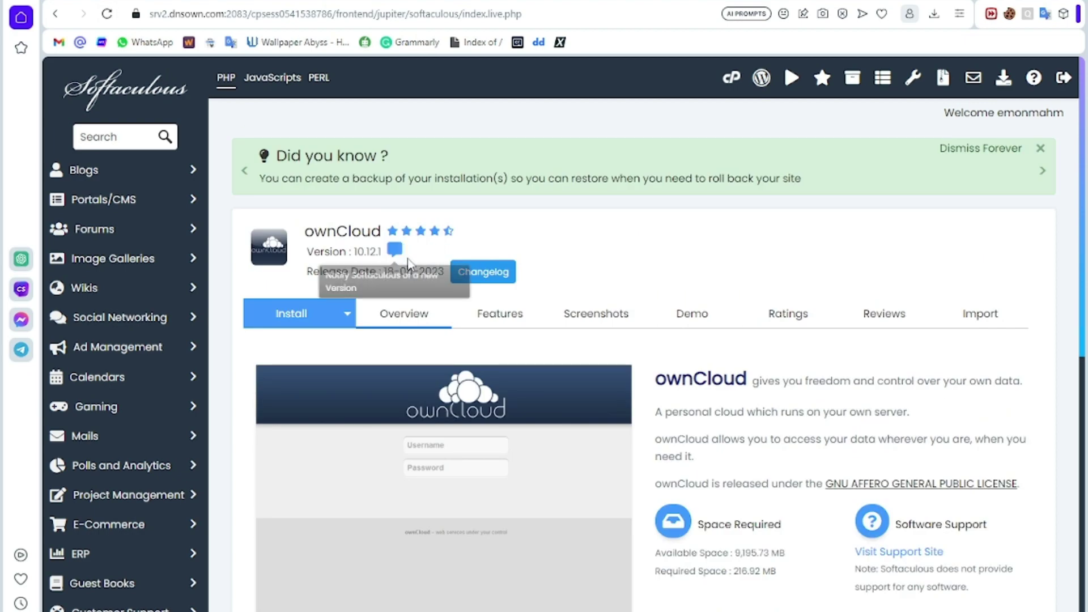
{"action": "scroll", "coordinate": [411, 268], "scroll_direction": "down", "scroll_amount": 6}
{"action": "left_click", "coordinate": [382, 296]}
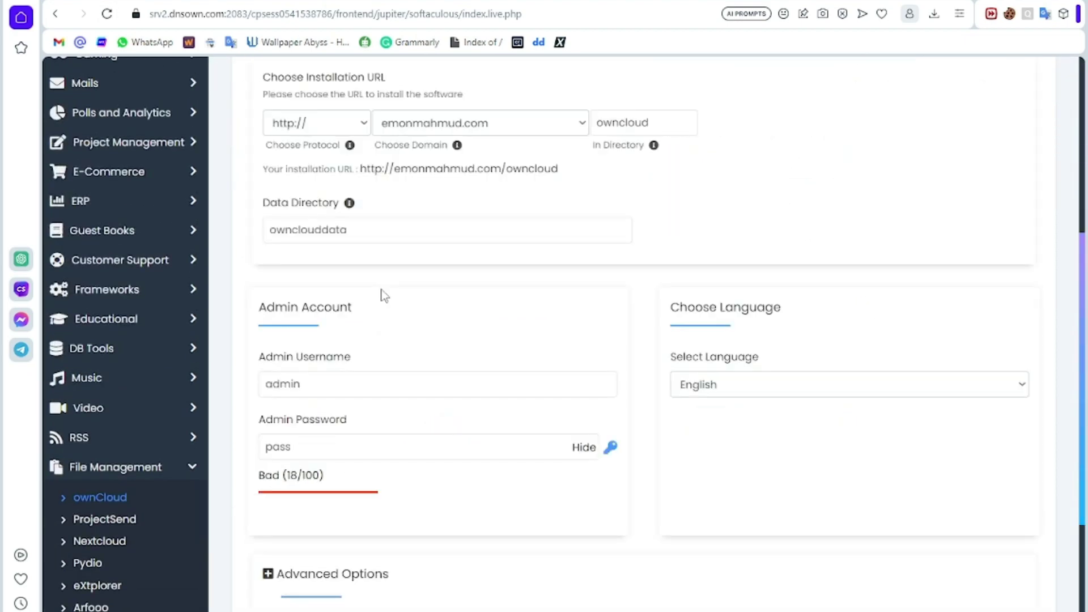
{"action": "scroll", "coordinate": [389, 253], "scroll_direction": "up", "scroll_amount": 3}
{"action": "left_click", "coordinate": [461, 299]}
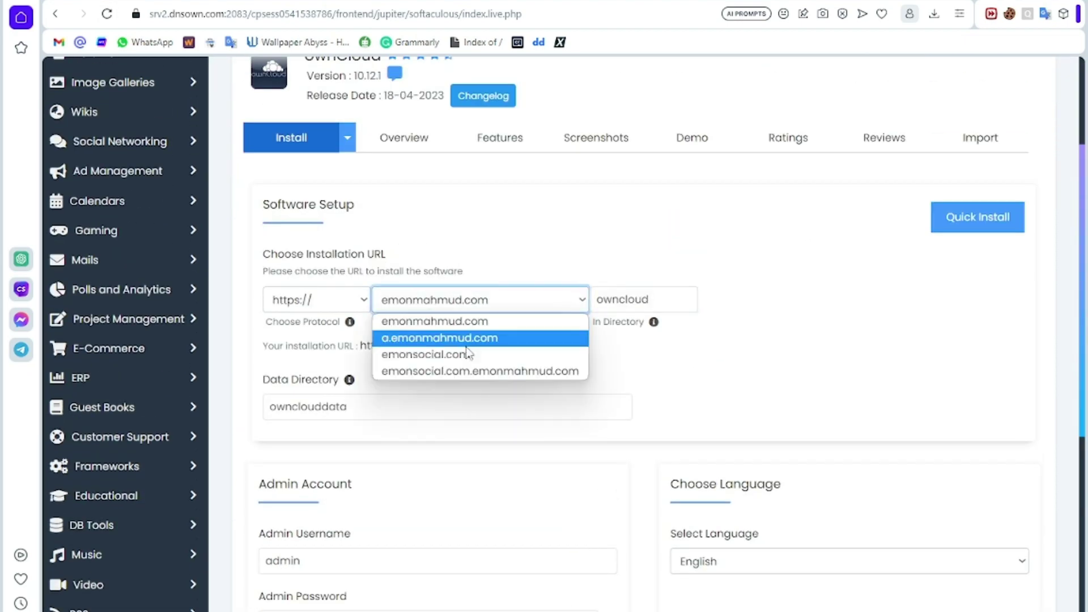
{"action": "left_click", "coordinate": [454, 338]}
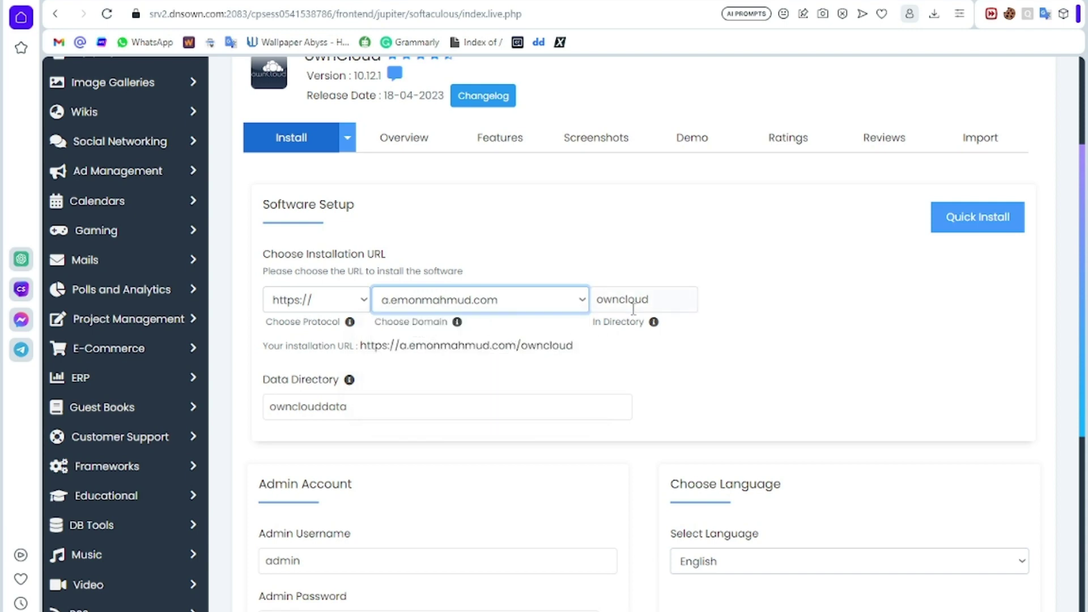
{"action": "left_click_drag", "start_coordinate": [650, 299], "coordinate": [597, 297]}
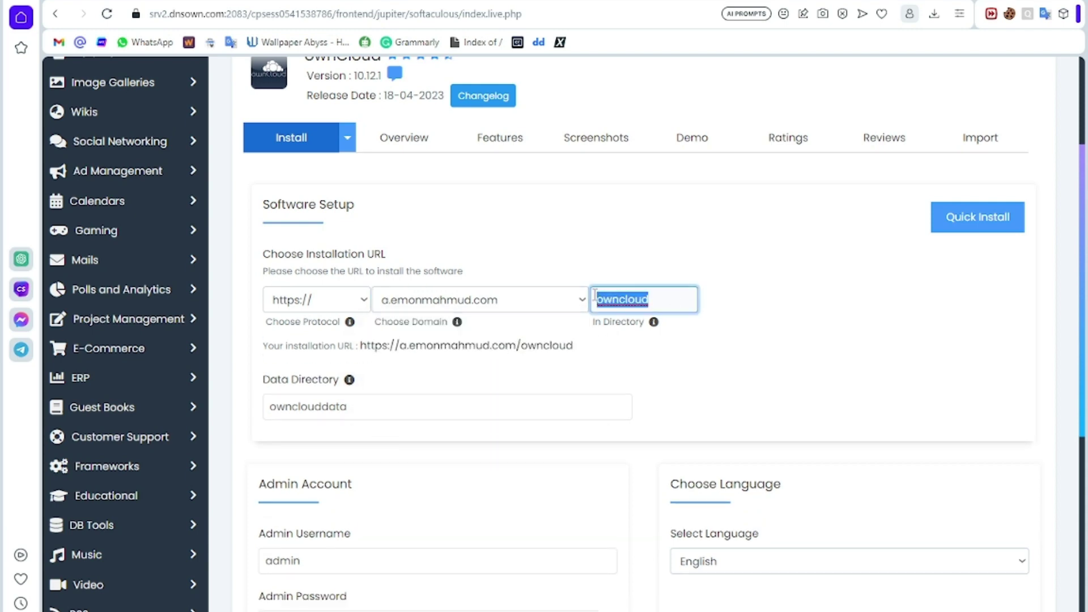
{"action": "key", "text": "BackSpace"}
Step: Submit the ownCloud installation with admin user 'admin'
{"action": "scroll", "coordinate": [352, 349], "scroll_direction": "down", "scroll_amount": 3}
{"action": "left_click", "coordinate": [331, 378]}
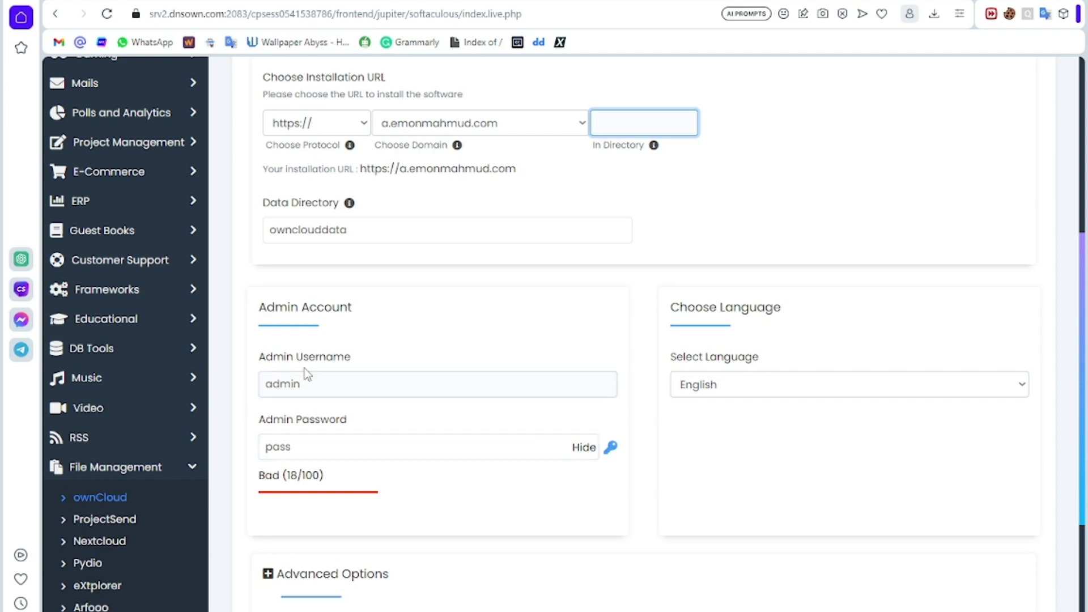
{"action": "scroll", "coordinate": [338, 389], "scroll_direction": "down", "scroll_amount": 3}
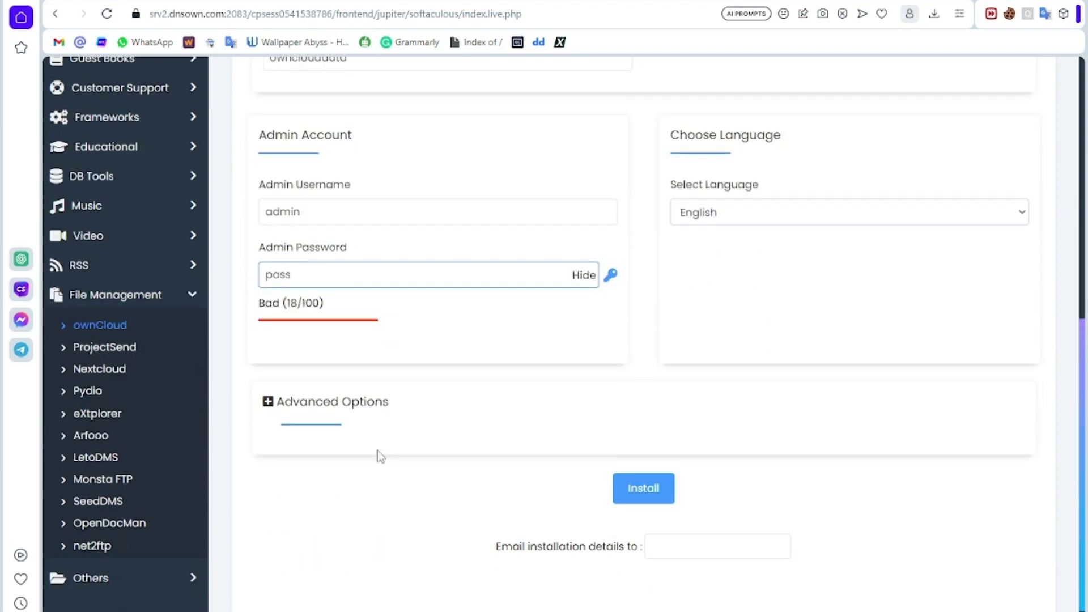
{"action": "left_click", "coordinate": [634, 487]}
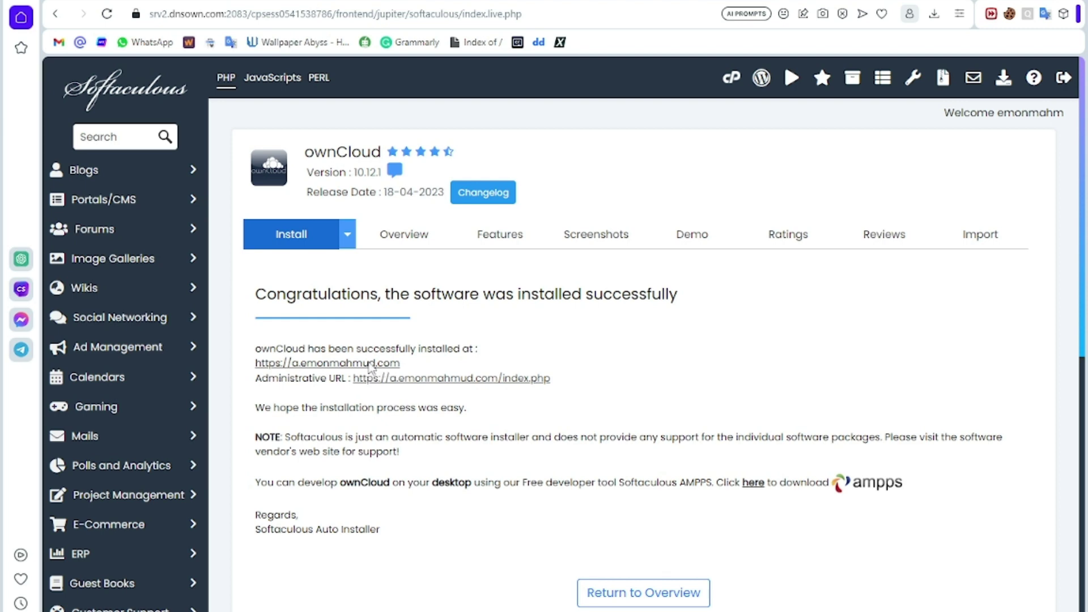
Step: Open the installed ownCloud site and enter username admin and the admin password
{"action": "left_click", "coordinate": [375, 369]}
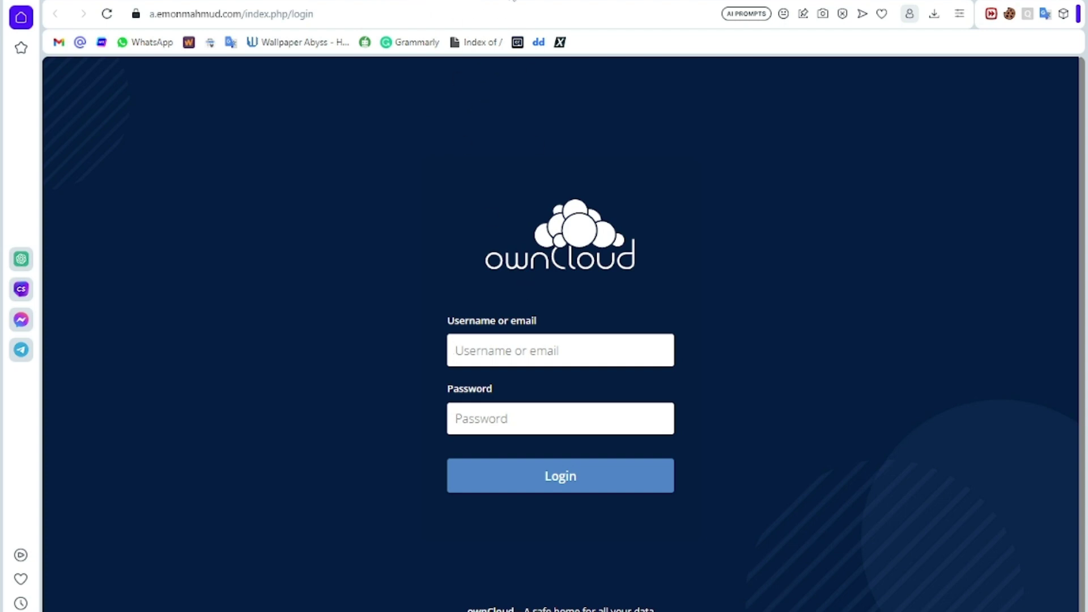
{"action": "left_click", "coordinate": [481, 1]}
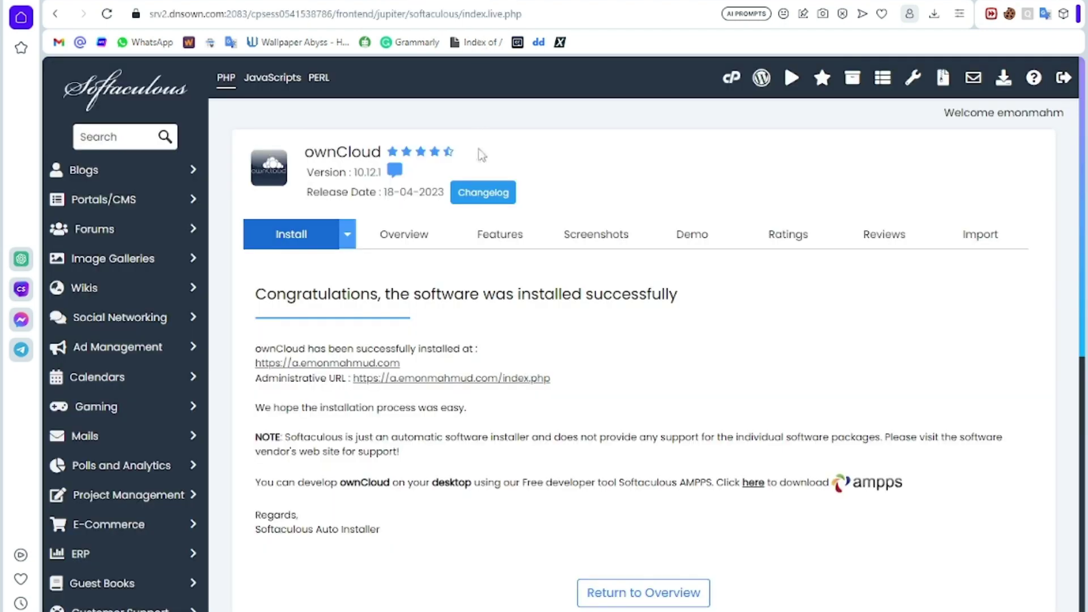
{"action": "left_click", "coordinate": [424, 1]}
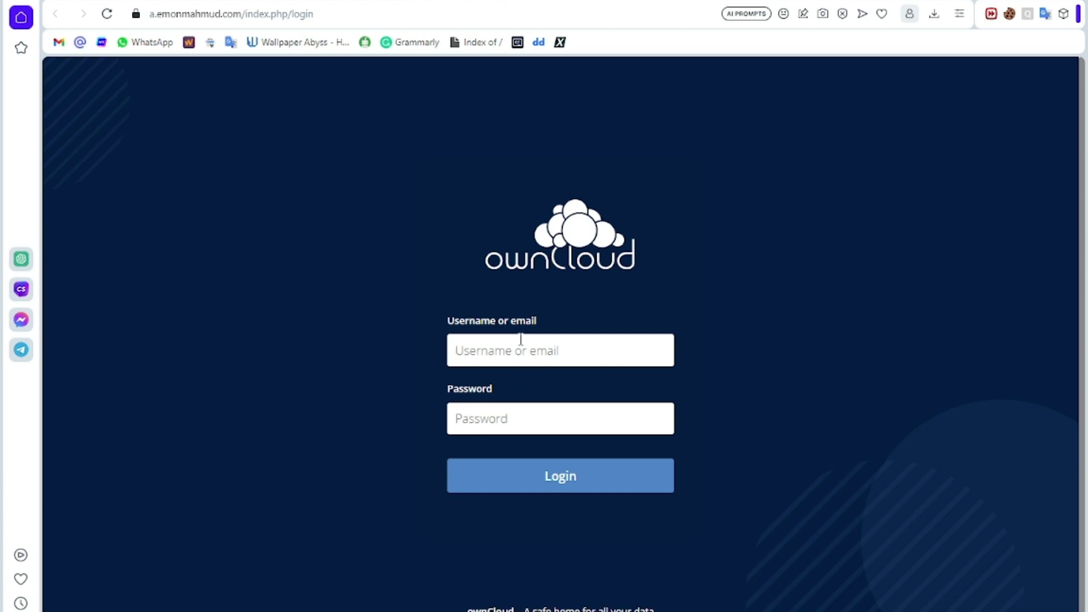
{"action": "type", "text": "admin"}
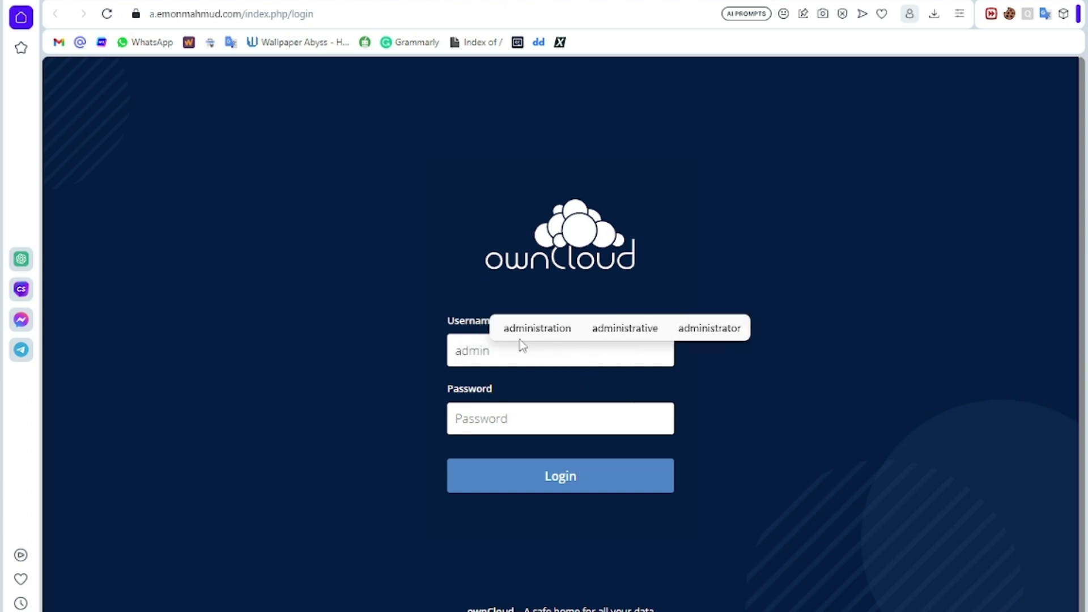
{"action": "left_click", "coordinate": [527, 413]}
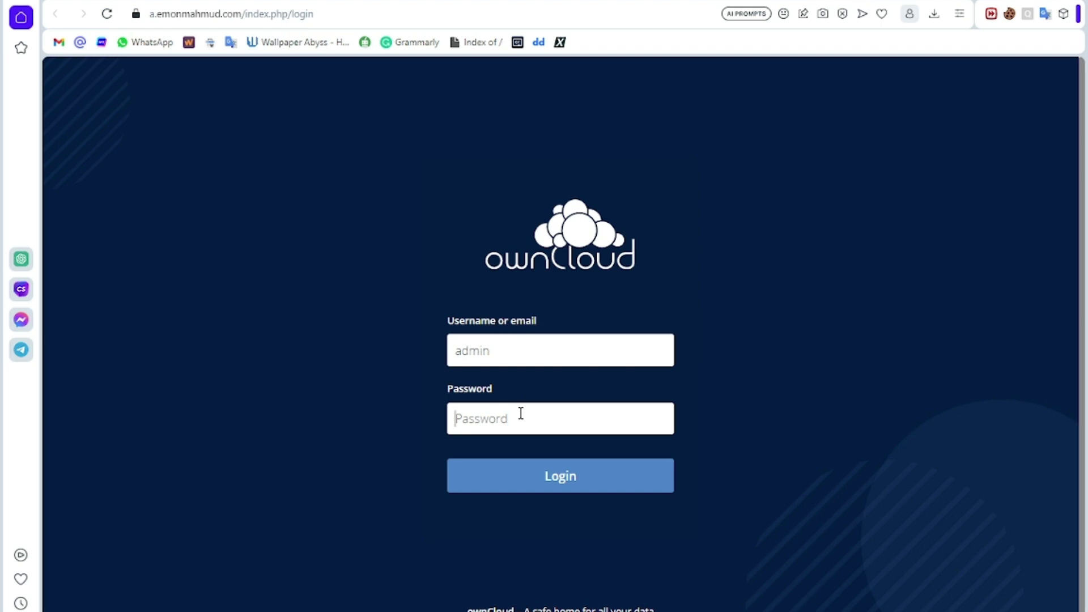
{"action": "type", "text": "a"}
Step: Log in to ownCloud, view the desktop app download page, then return to Files
{"action": "left_click", "coordinate": [571, 487]}
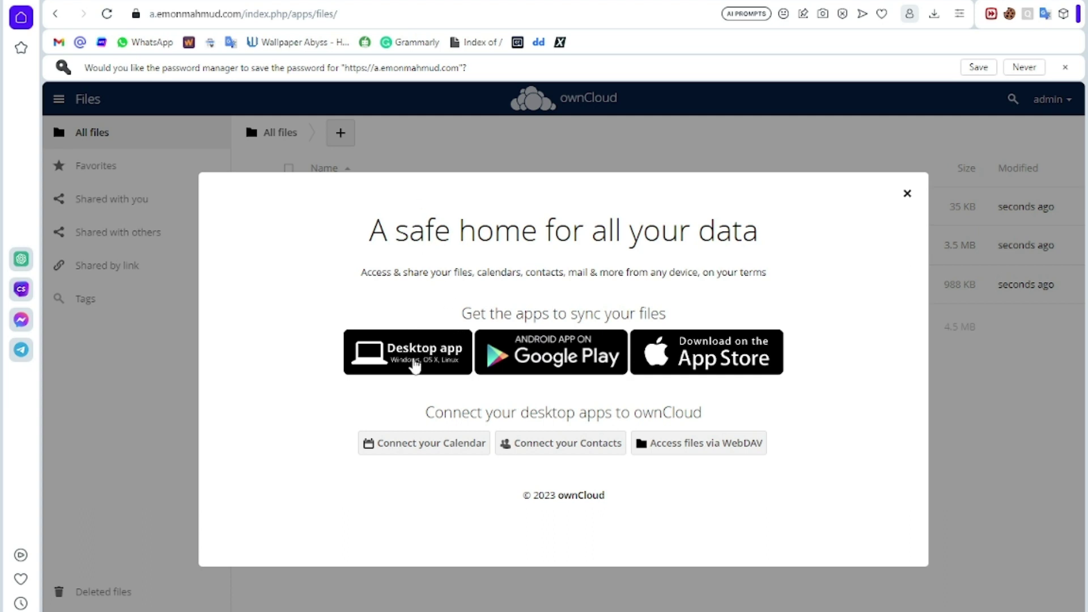
{"action": "left_click", "coordinate": [414, 365]}
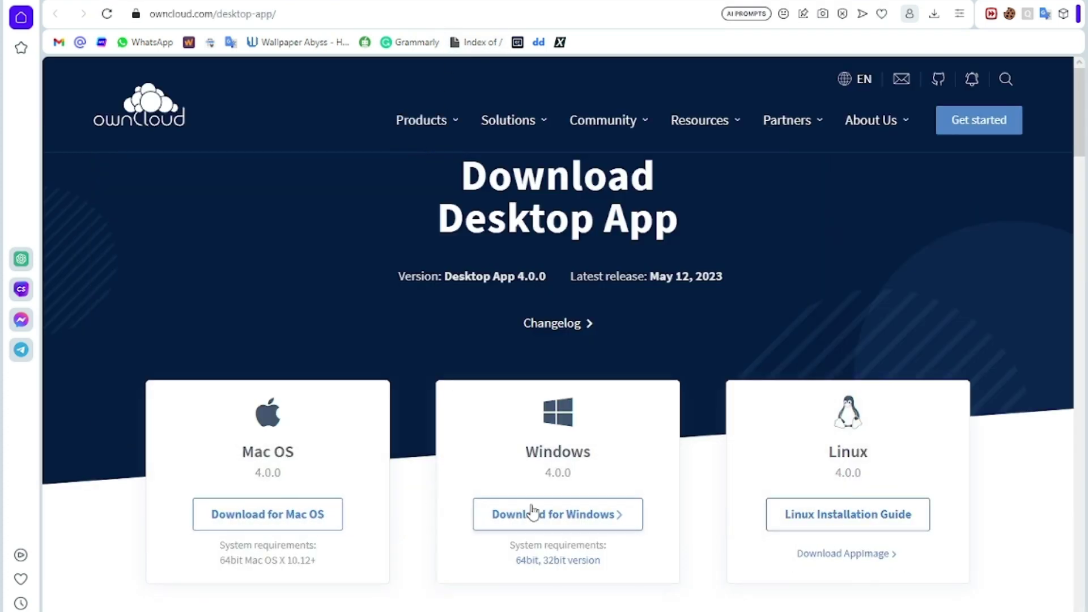
{"action": "scroll", "coordinate": [548, 513], "scroll_direction": "down", "scroll_amount": 3}
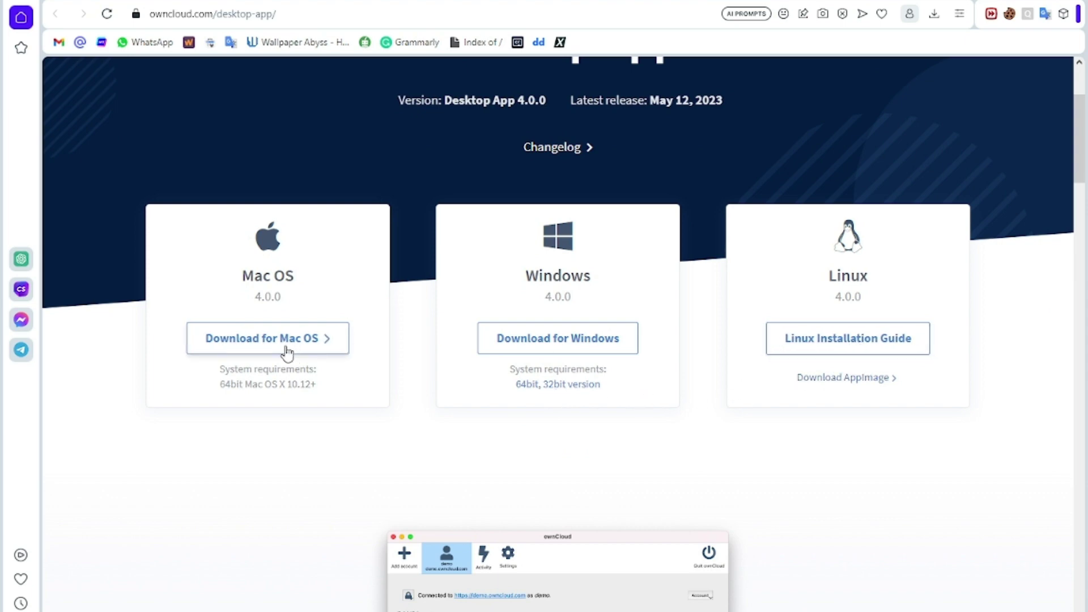
{"action": "scroll", "coordinate": [289, 353], "scroll_direction": "down", "scroll_amount": 1}
{"action": "scroll", "coordinate": [297, 353], "scroll_direction": "up", "scroll_amount": 5}
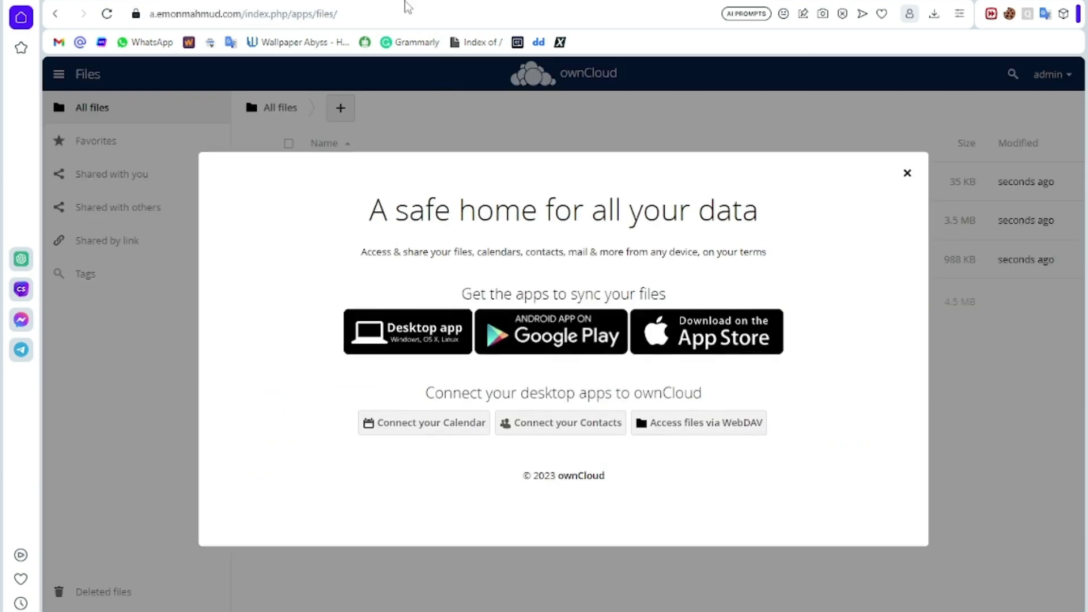
{"action": "left_click", "coordinate": [402, 4]}
Step: Dismiss the welcome dialog and delete the Documents, Learn more about ownCloud and Photos folders
{"action": "left_click", "coordinate": [906, 181]}
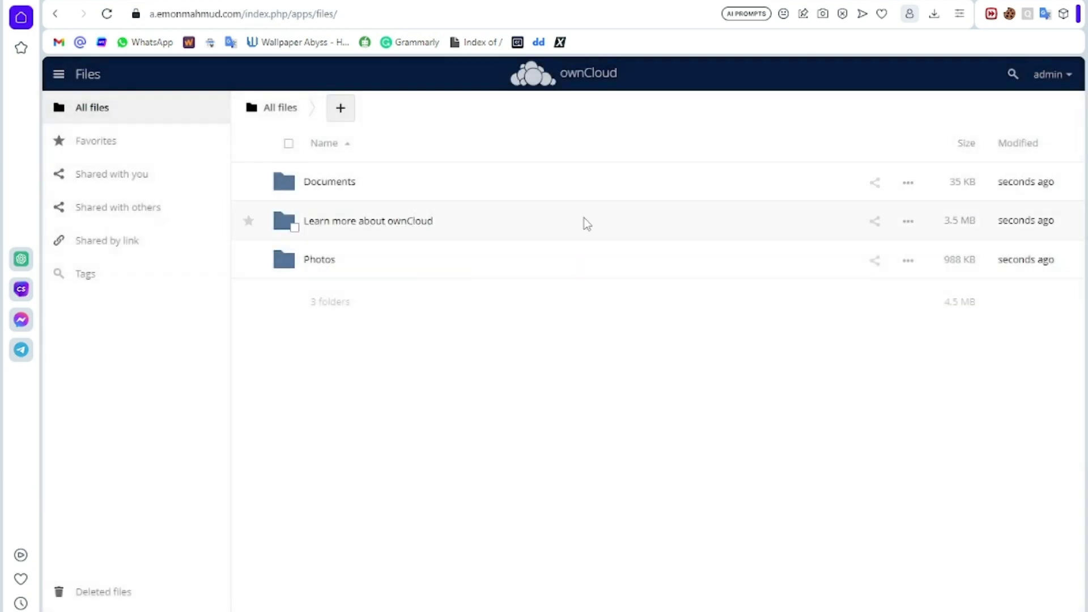
{"action": "left_click", "coordinate": [295, 191]}
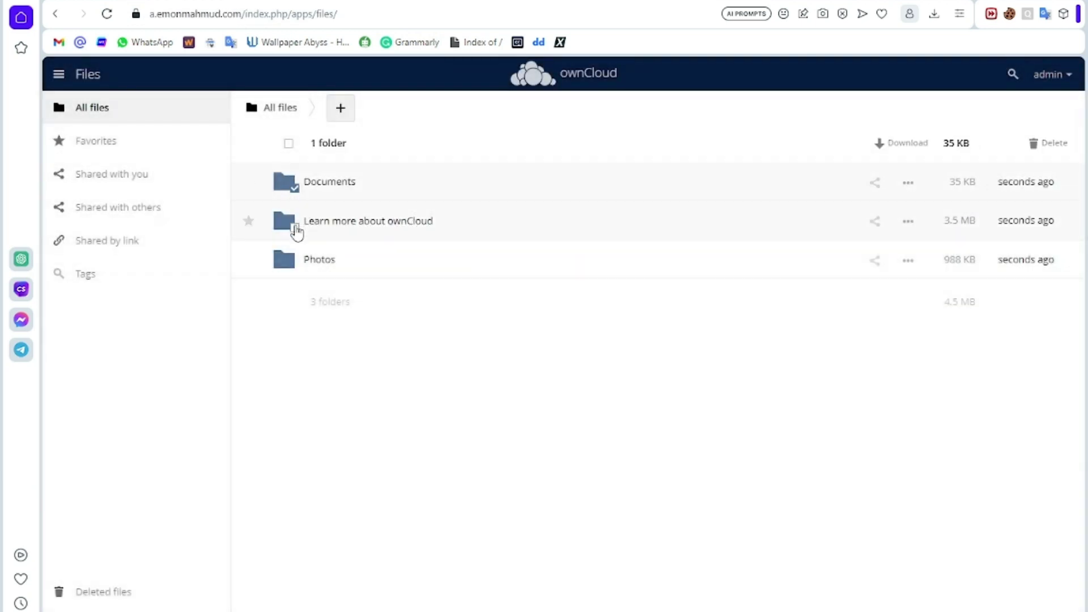
{"action": "left_click", "coordinate": [295, 229]}
{"action": "left_click", "coordinate": [295, 265]}
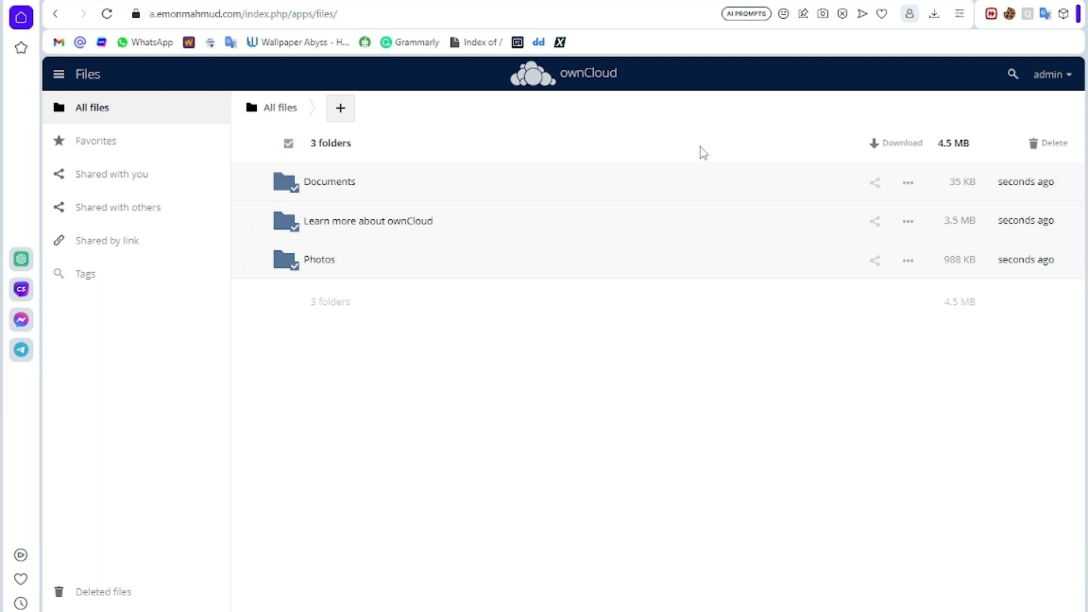
{"action": "left_click", "coordinate": [1059, 147]}
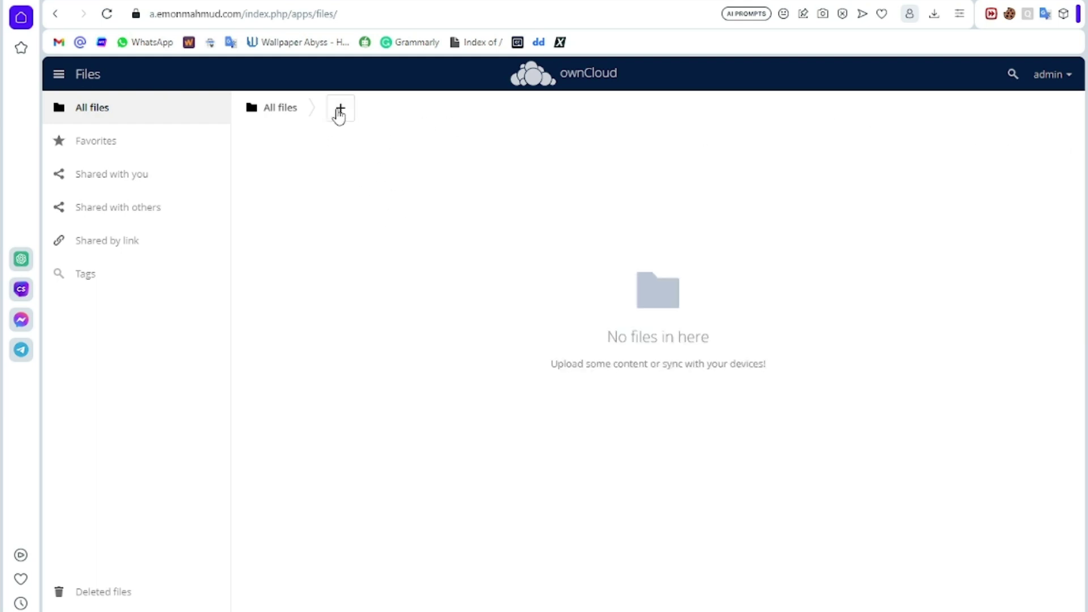
Step: Upload the Egzod Maestro Chives Royalty mp3 from the computer
{"action": "left_click", "coordinate": [339, 114]}
{"action": "left_click", "coordinate": [328, 147]}
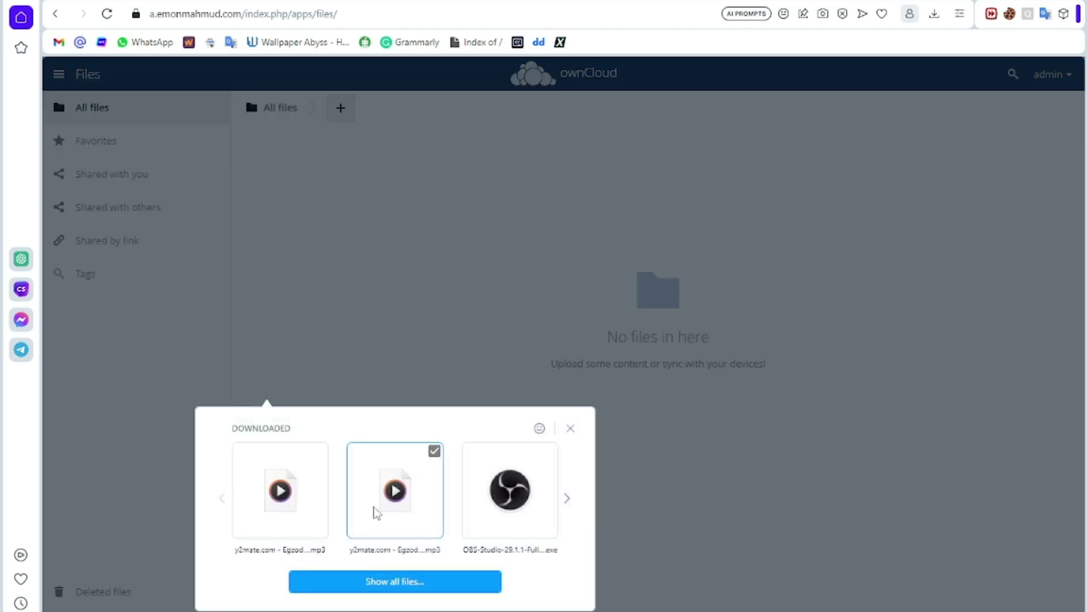
{"action": "left_click", "coordinate": [300, 519]}
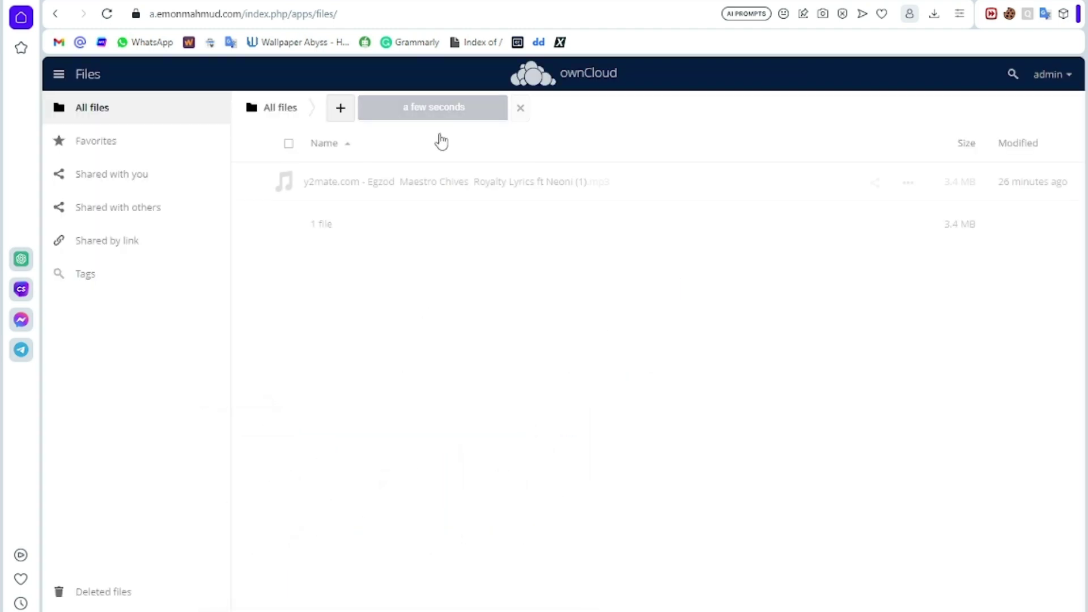
Step: Create a public link with Download / View access for the Royalty mp3
{"action": "left_click", "coordinate": [877, 184]}
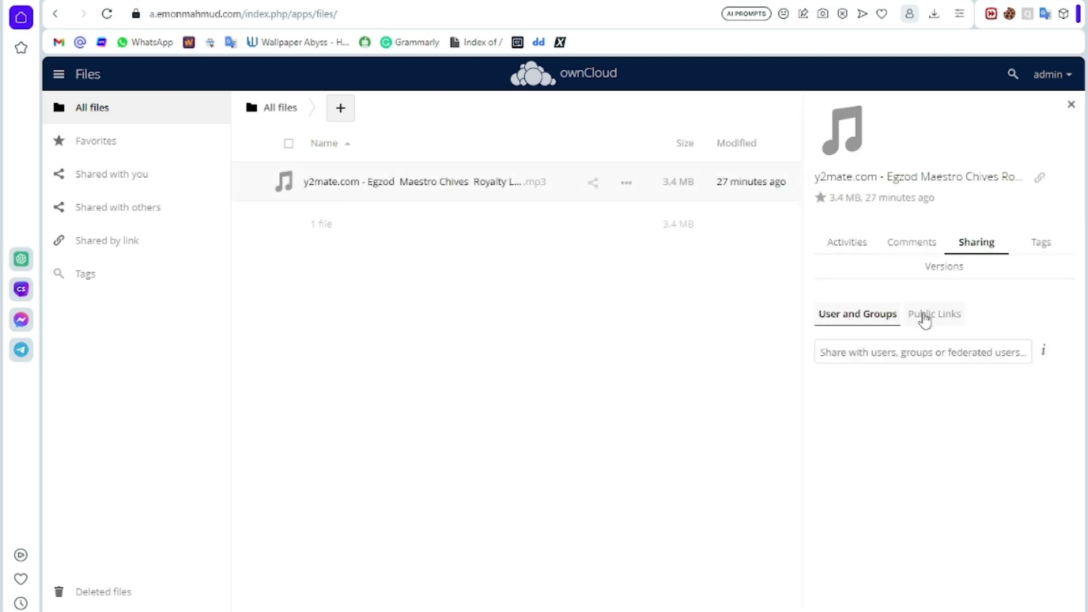
{"action": "left_click", "coordinate": [924, 315]}
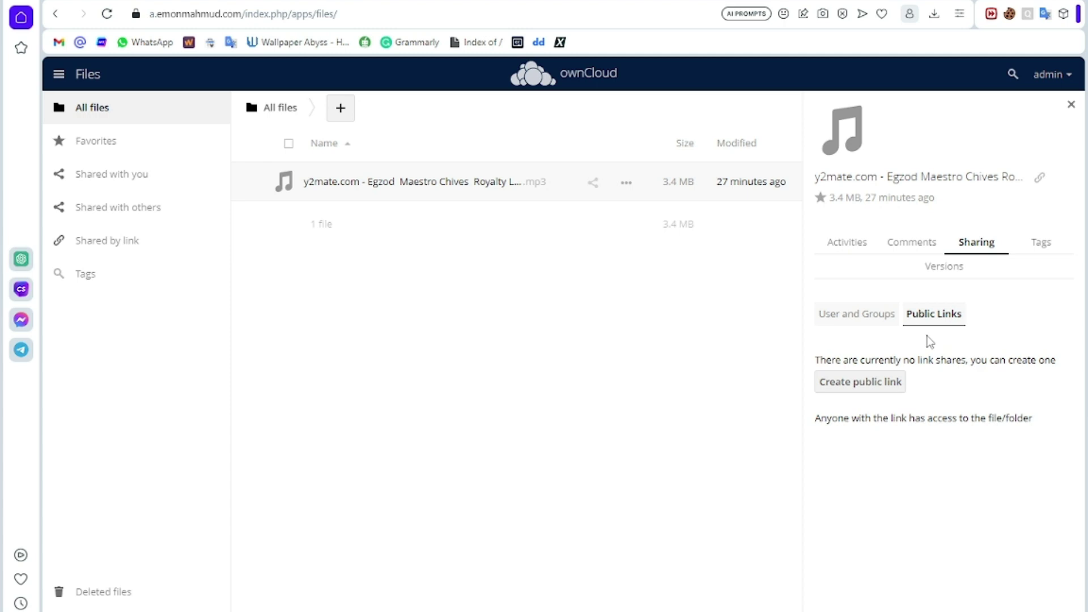
{"action": "left_click", "coordinate": [876, 383]}
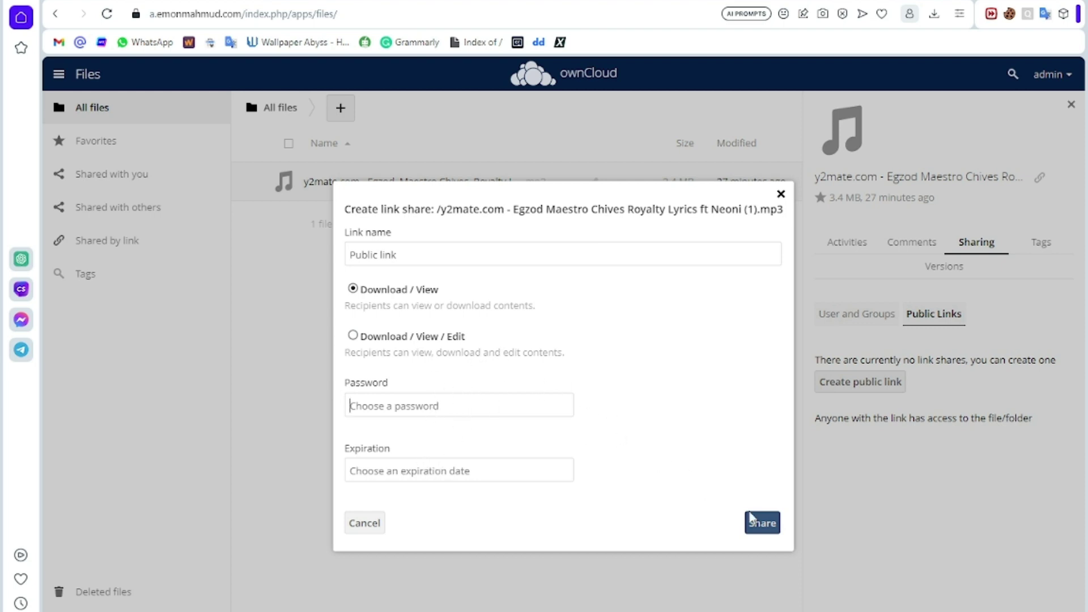
{"action": "left_click", "coordinate": [763, 522]}
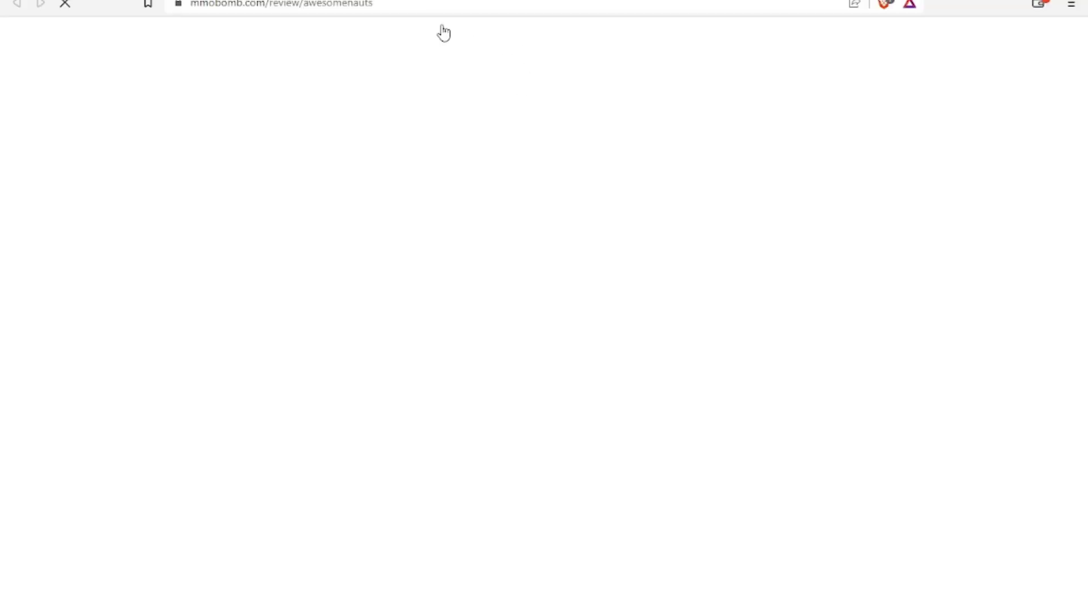
Step: Open the pasted public link in another browser and save the 3.4 MB Royalty mp3 to Downloads, replacing the old copy
{"action": "left_click", "coordinate": [409, 12]}
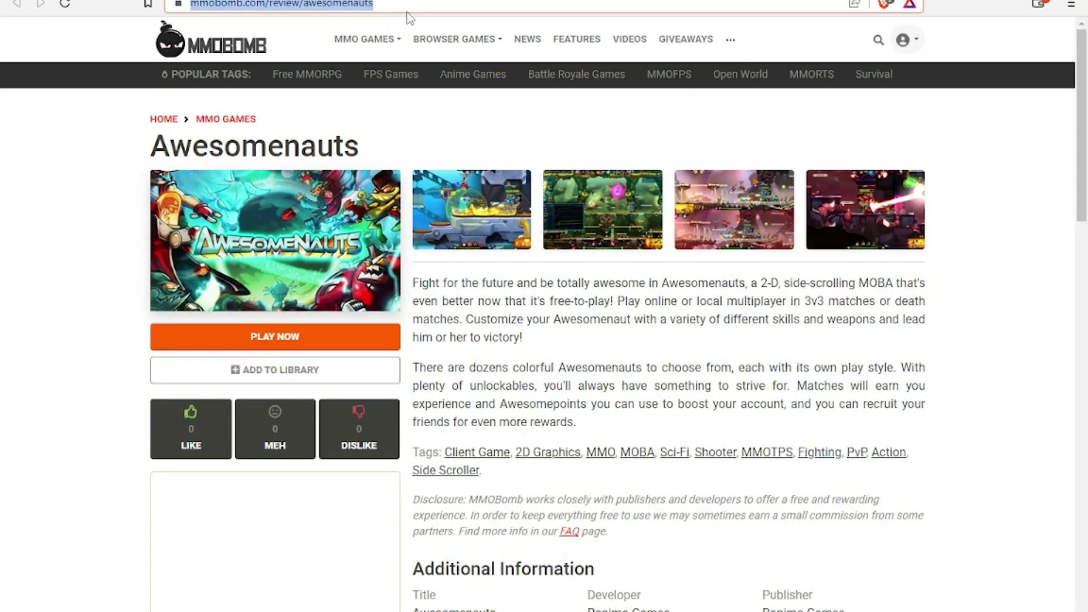
{"action": "key", "text": "Return"}
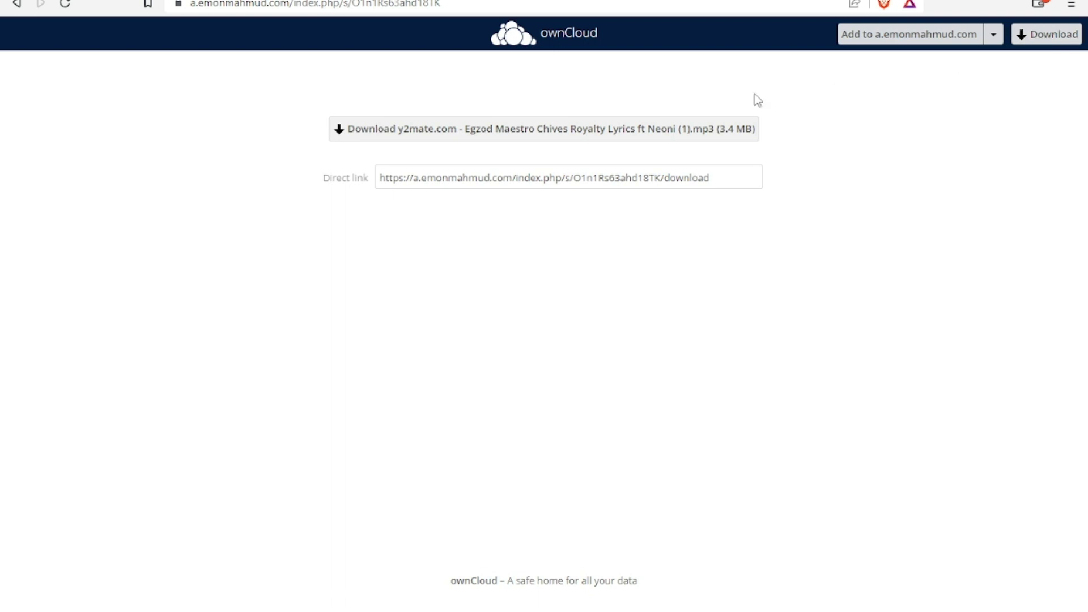
{"action": "left_click", "coordinate": [558, 129]}
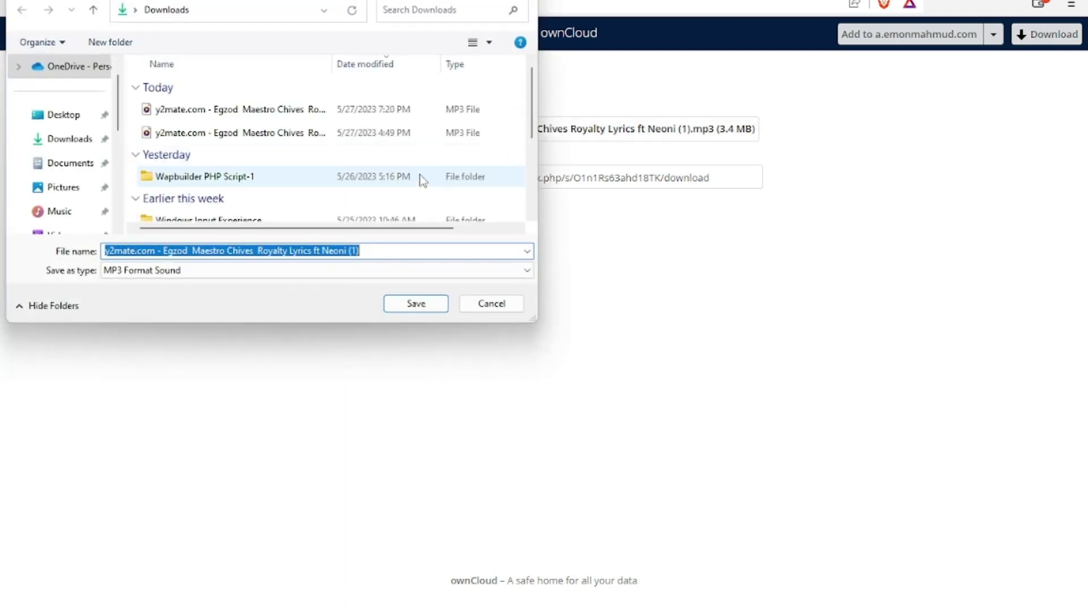
{"action": "left_click", "coordinate": [406, 304]}
{"action": "left_click", "coordinate": [646, 318]}
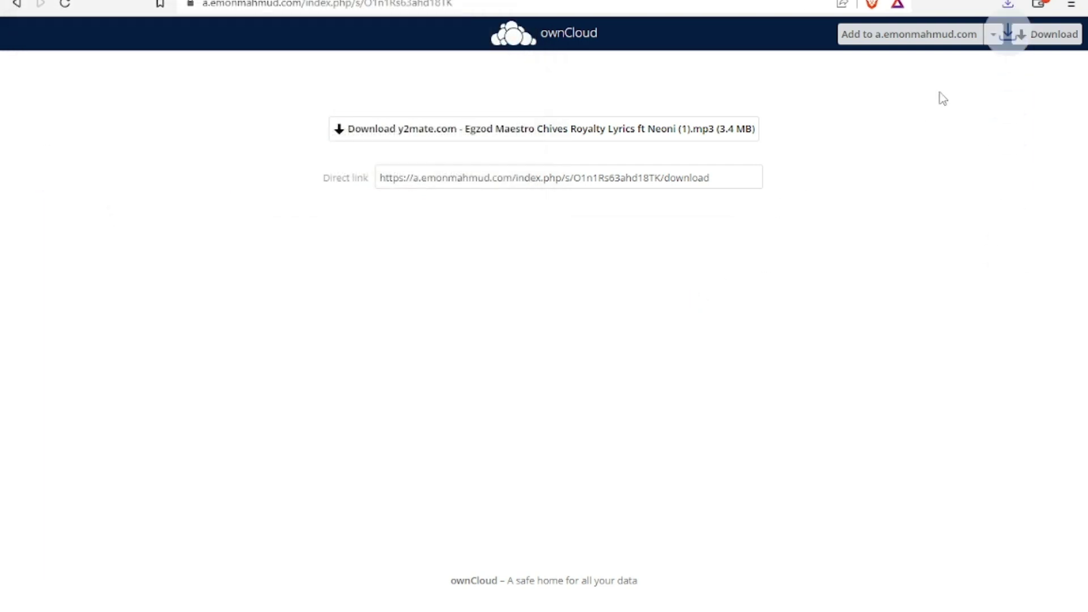
{"action": "left_click", "coordinate": [1009, 6]}
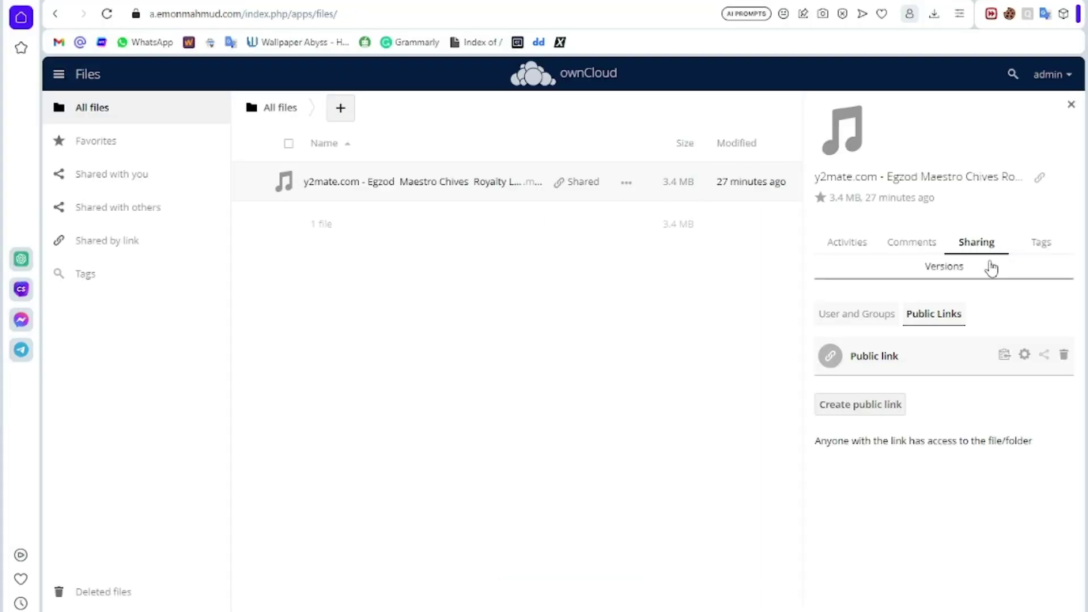
Step: Close the sharing details, then select and delete the Royalty mp3, leaving Files empty
{"action": "left_click", "coordinate": [1071, 105]}
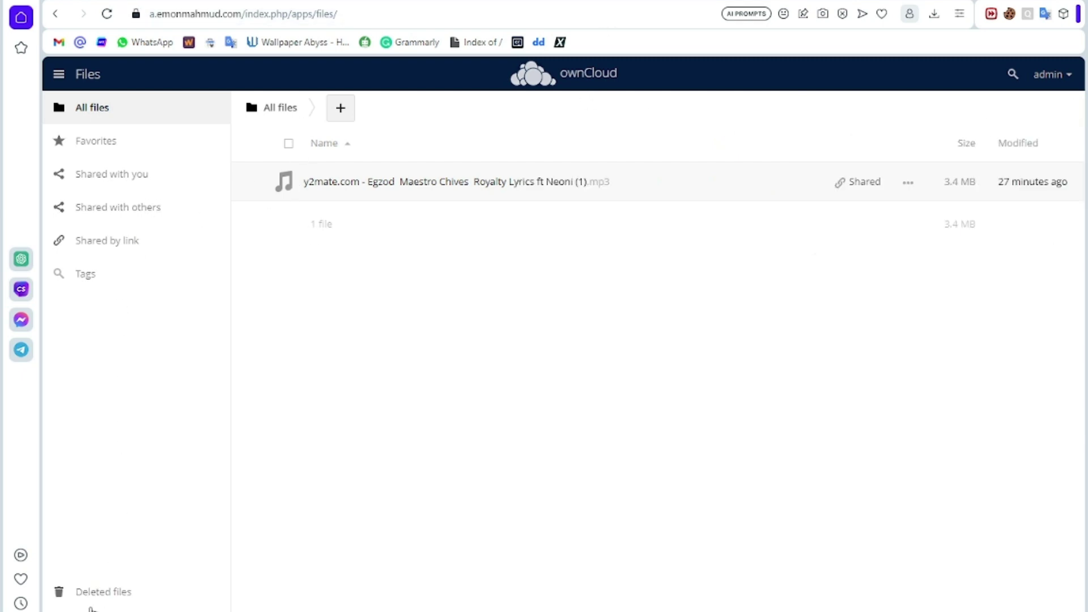
{"action": "left_click", "coordinate": [294, 191]}
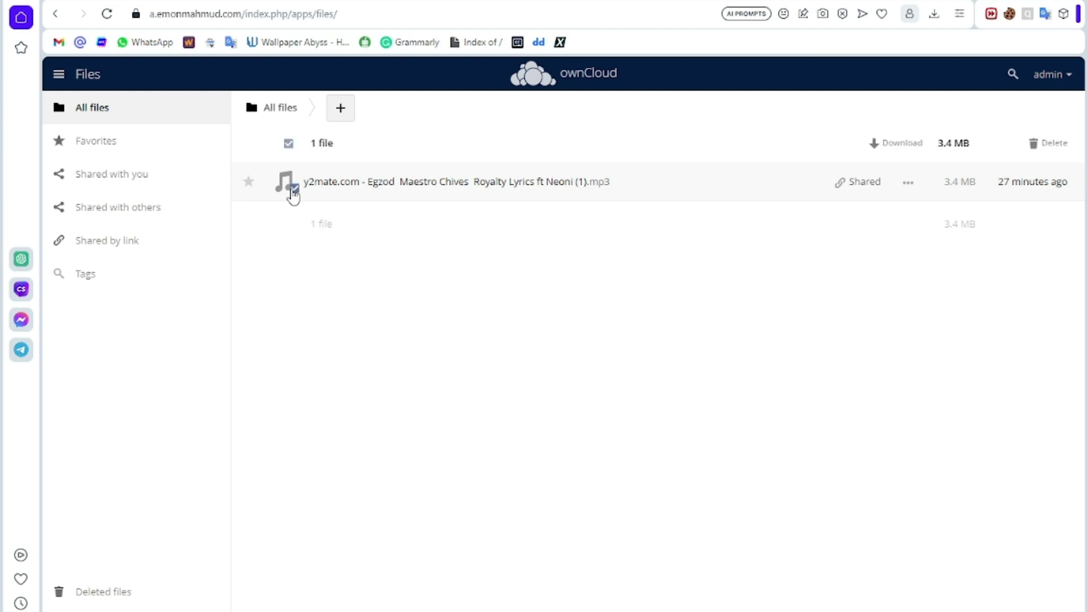
{"action": "left_click", "coordinate": [1063, 143]}
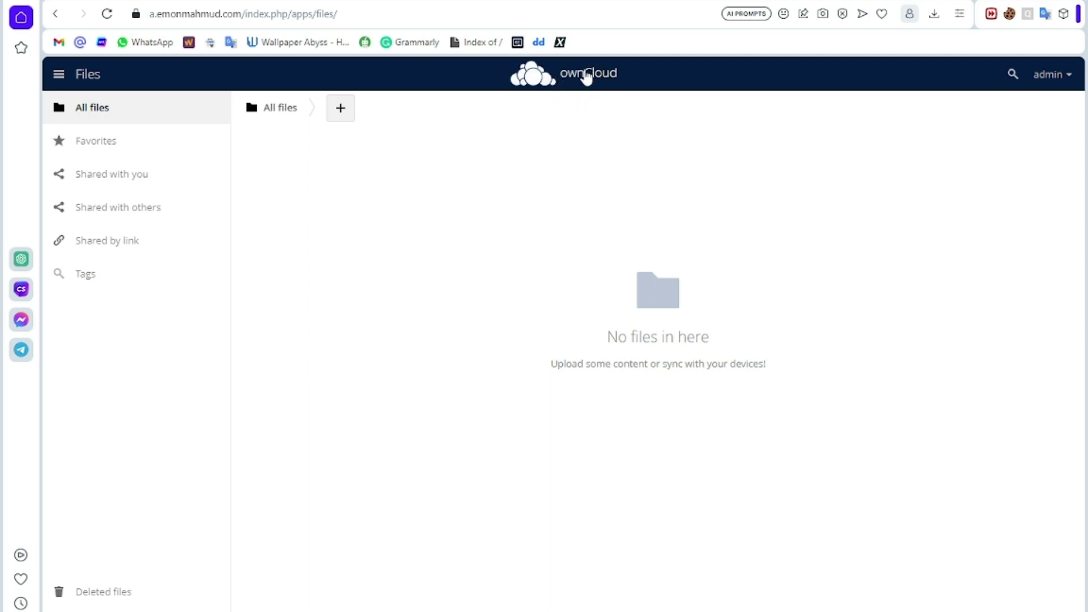
{"action": "left_click", "coordinate": [584, 78]}
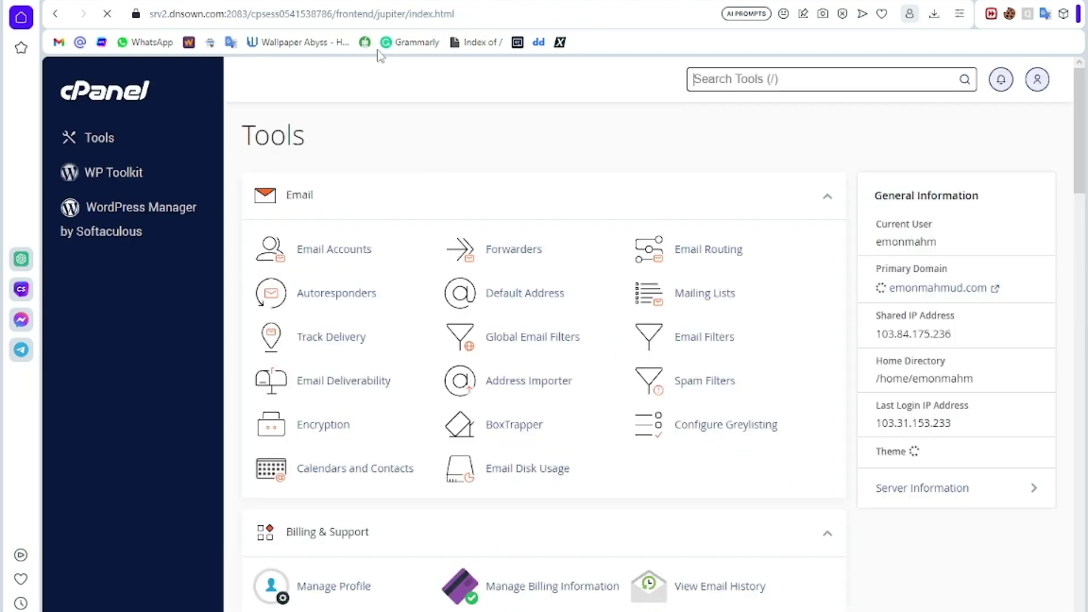
{"action": "scroll", "coordinate": [399, 286], "scroll_direction": "down", "scroll_amount": 6}
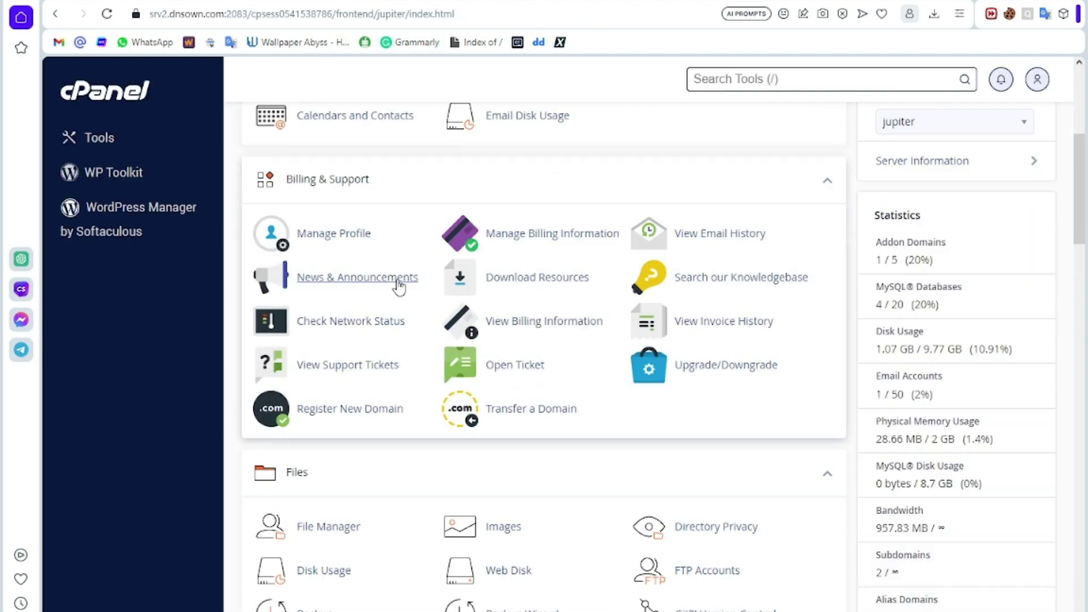
{"action": "scroll", "coordinate": [399, 287], "scroll_direction": "up", "scroll_amount": 6}
{"action": "scroll", "coordinate": [426, 323], "scroll_direction": "down", "scroll_amount": 3}
{"action": "scroll", "coordinate": [425, 323], "scroll_direction": "down", "scroll_amount": 3}
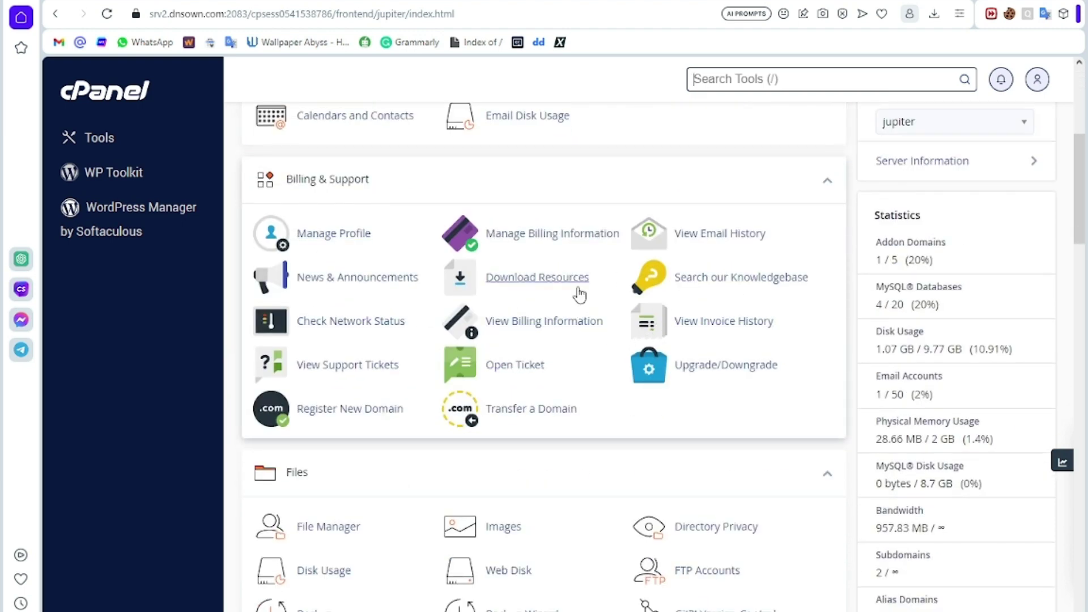
{"action": "scroll", "coordinate": [576, 295], "scroll_direction": "down", "scroll_amount": 5}
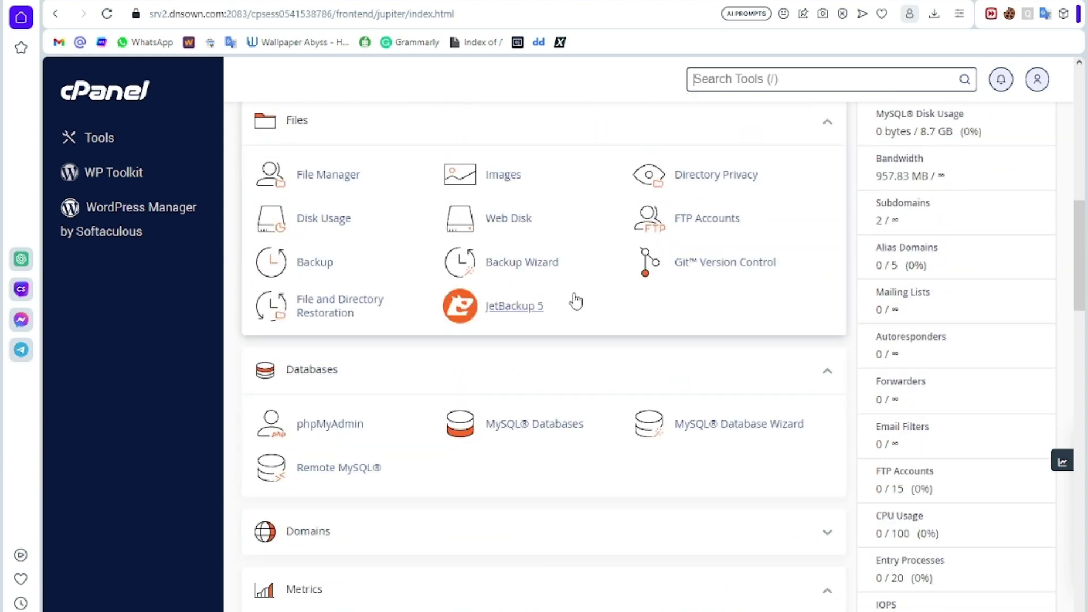
{"action": "scroll", "coordinate": [550, 224], "scroll_direction": "down", "scroll_amount": 5}
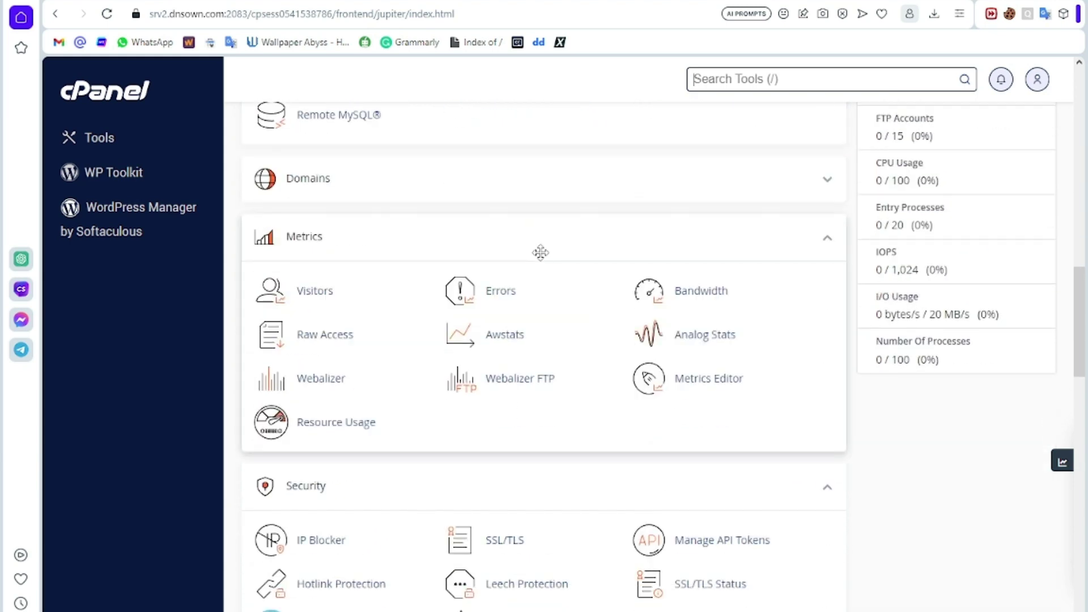
{"action": "scroll", "coordinate": [541, 253], "scroll_direction": "down", "scroll_amount": 7}
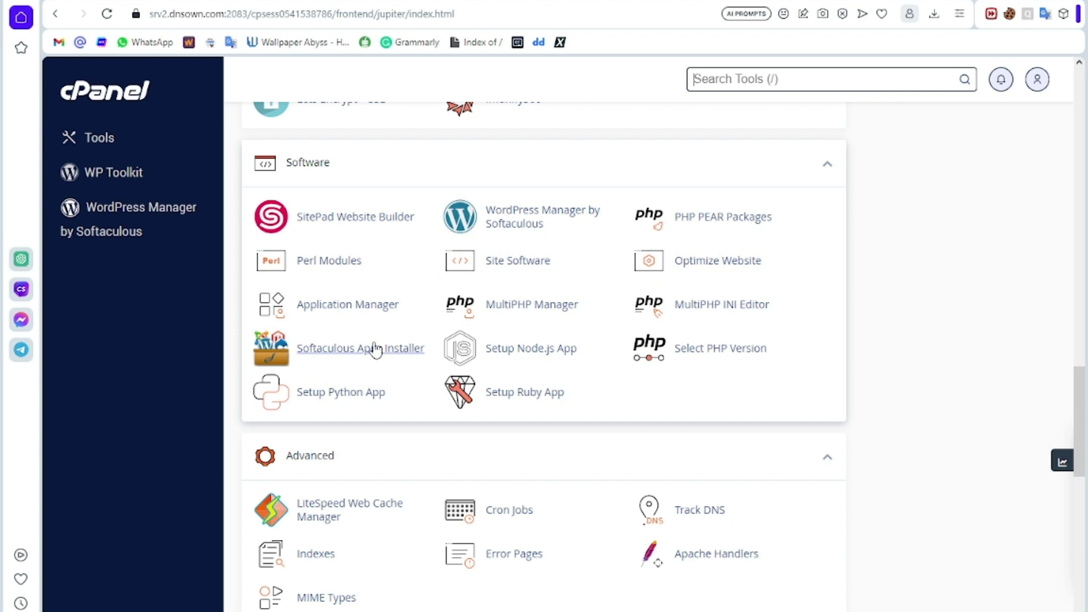